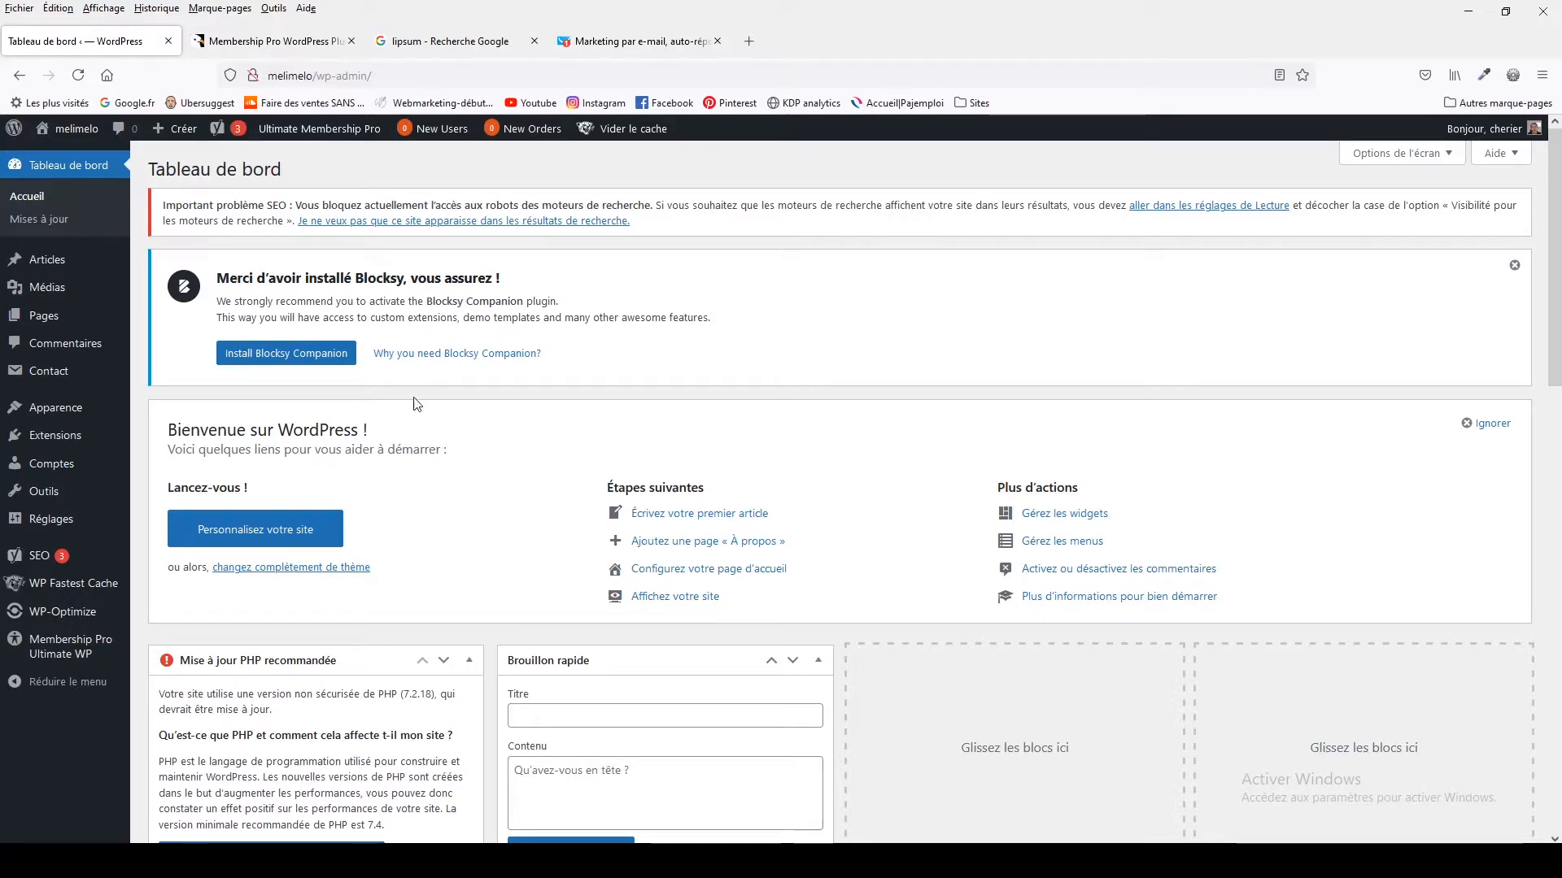
# - Check the Ultimate Membership Pro listing on CodeCanyon and review the installed extensions in the WordPress dashboard
pyautogui.click(272, 48)
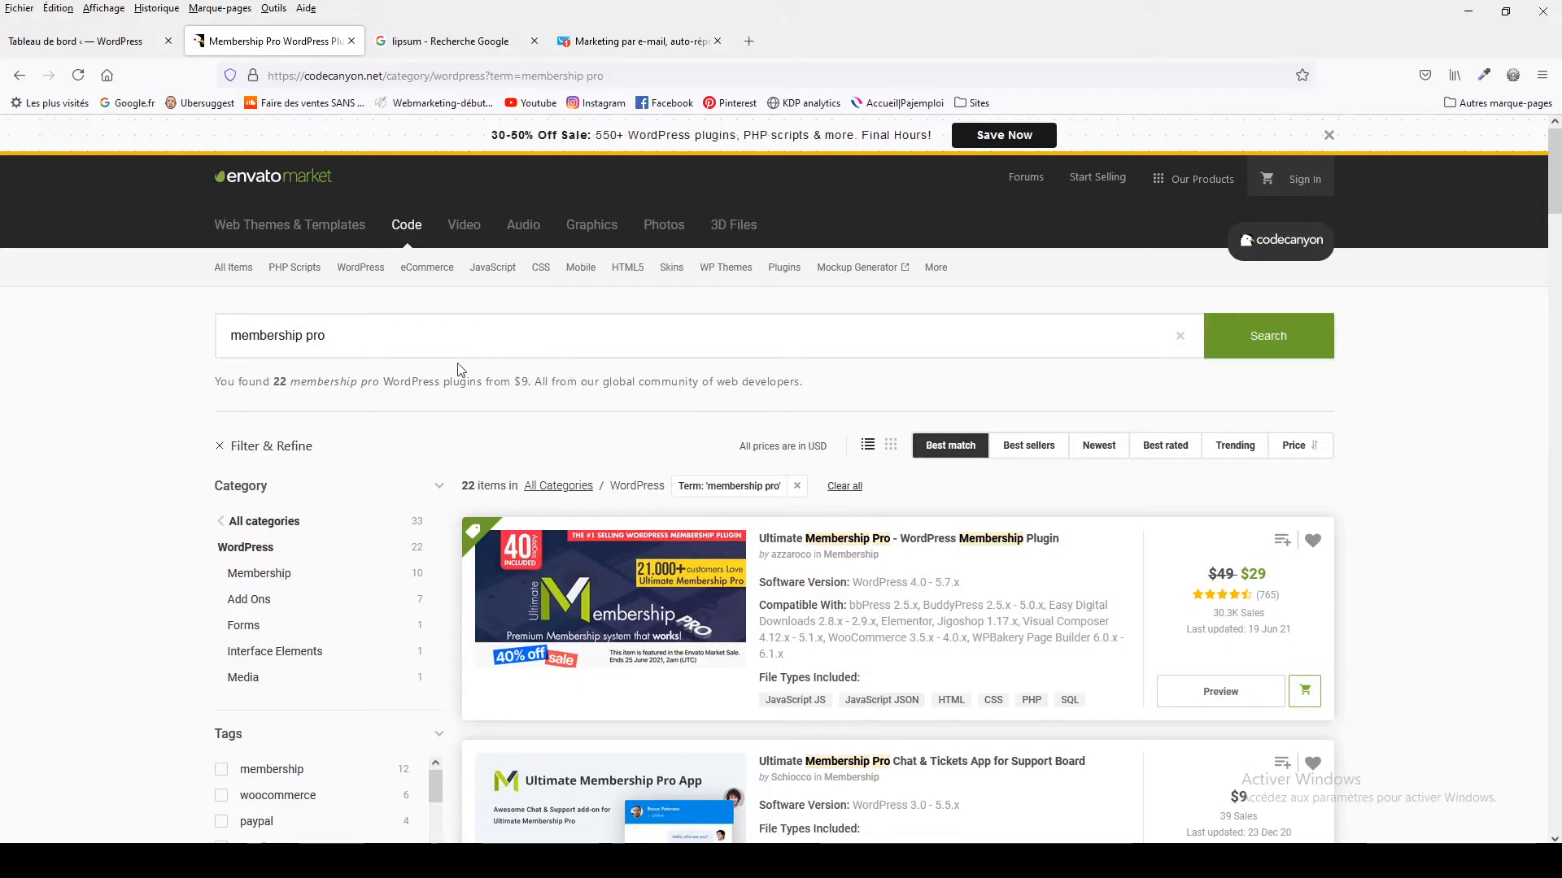
pyautogui.click(77, 41)
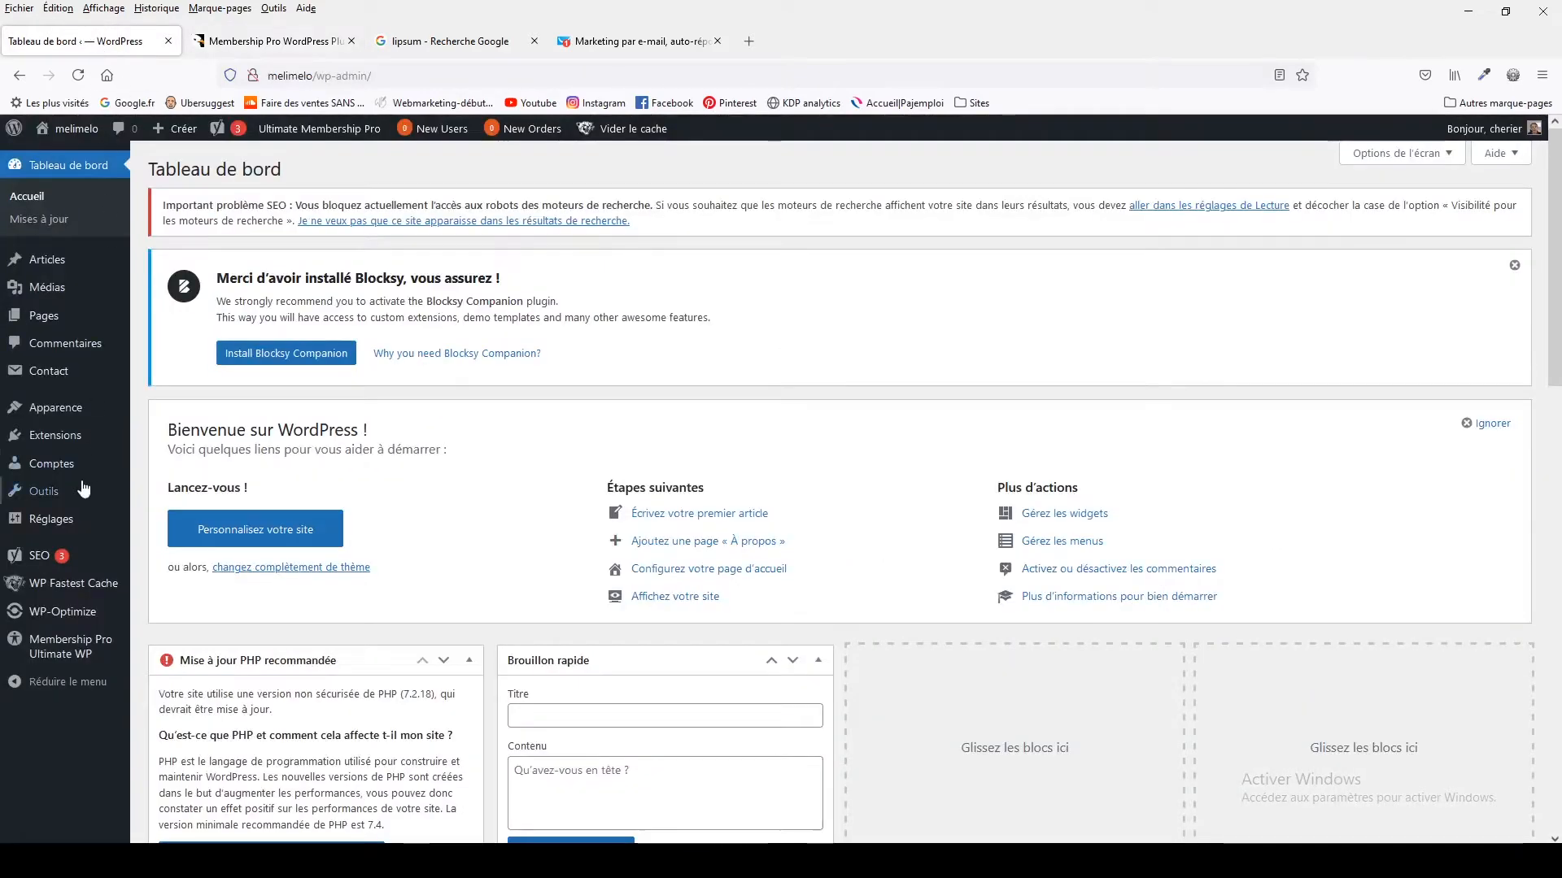
pyautogui.moveTo(76, 472)
pyautogui.click(55, 437)
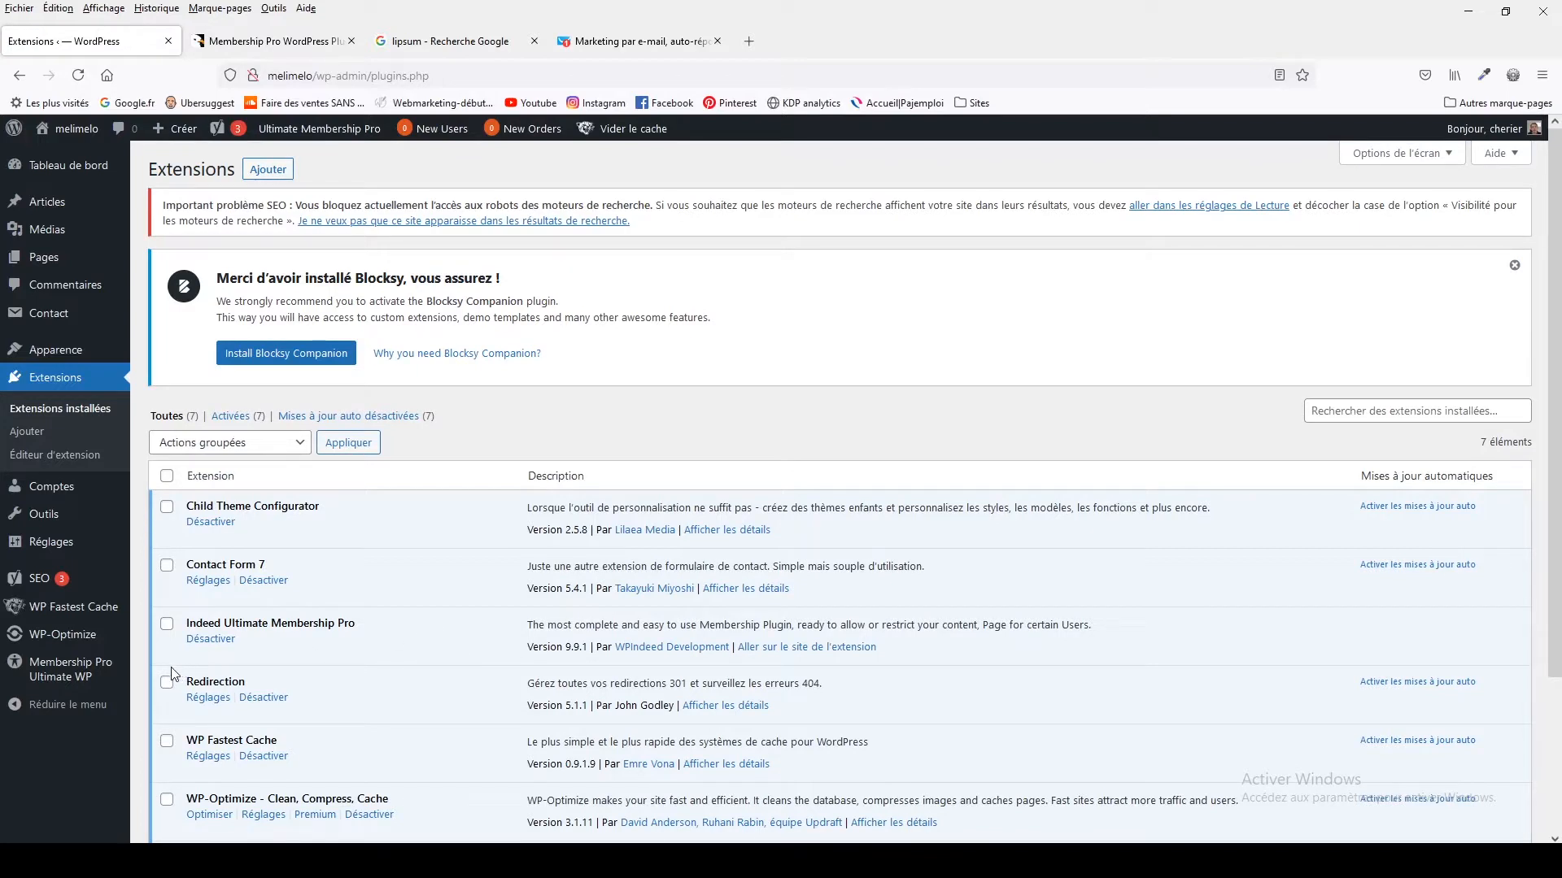
pyautogui.moveTo(74, 359)
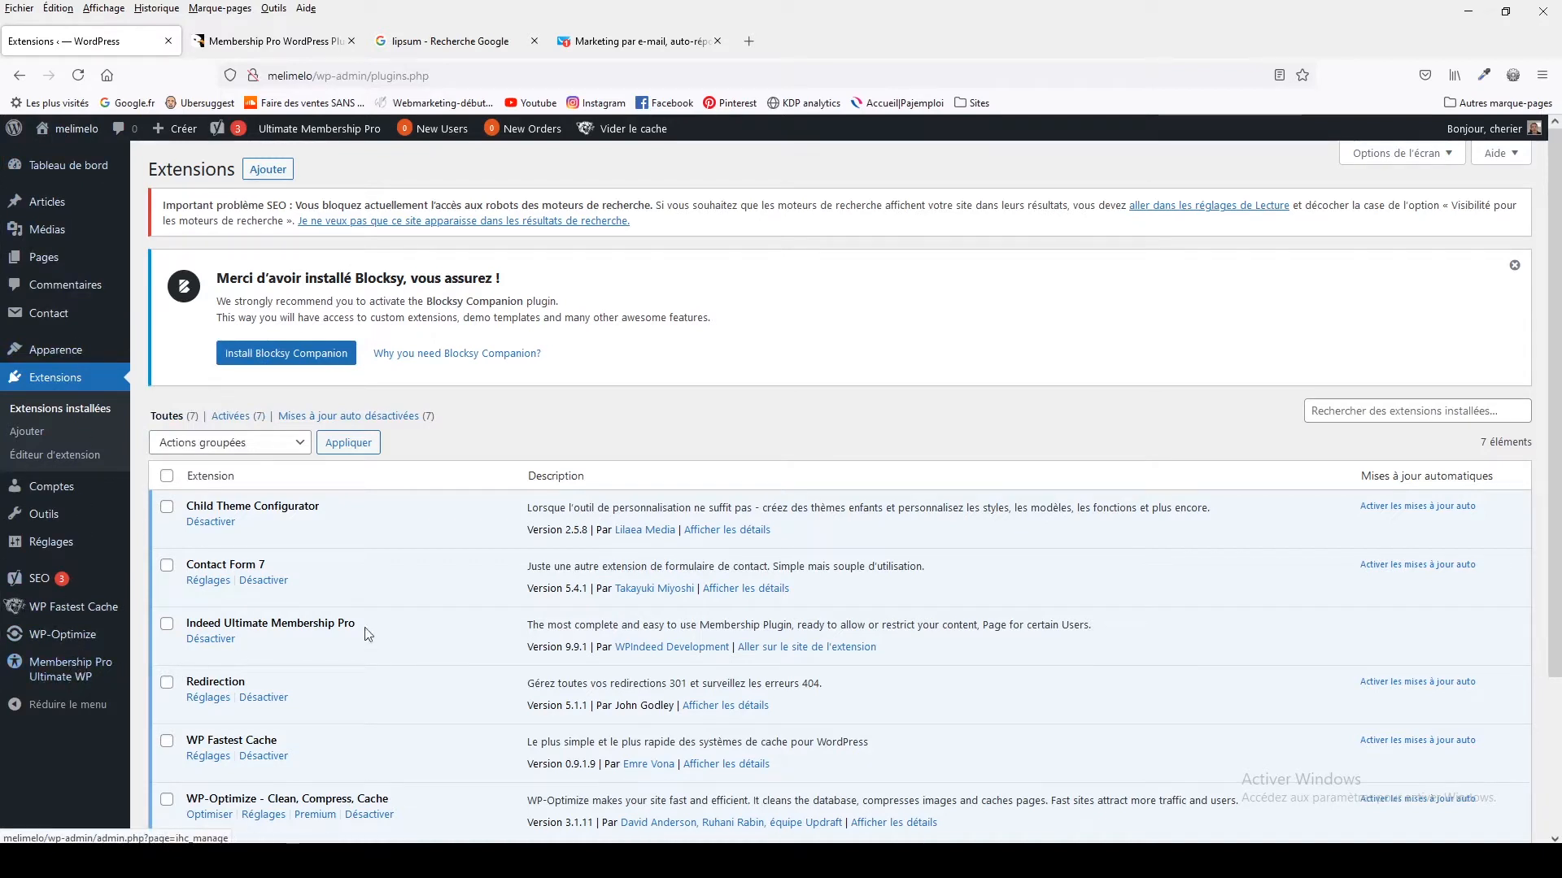
pyautogui.scroll(-3, 488, 590)
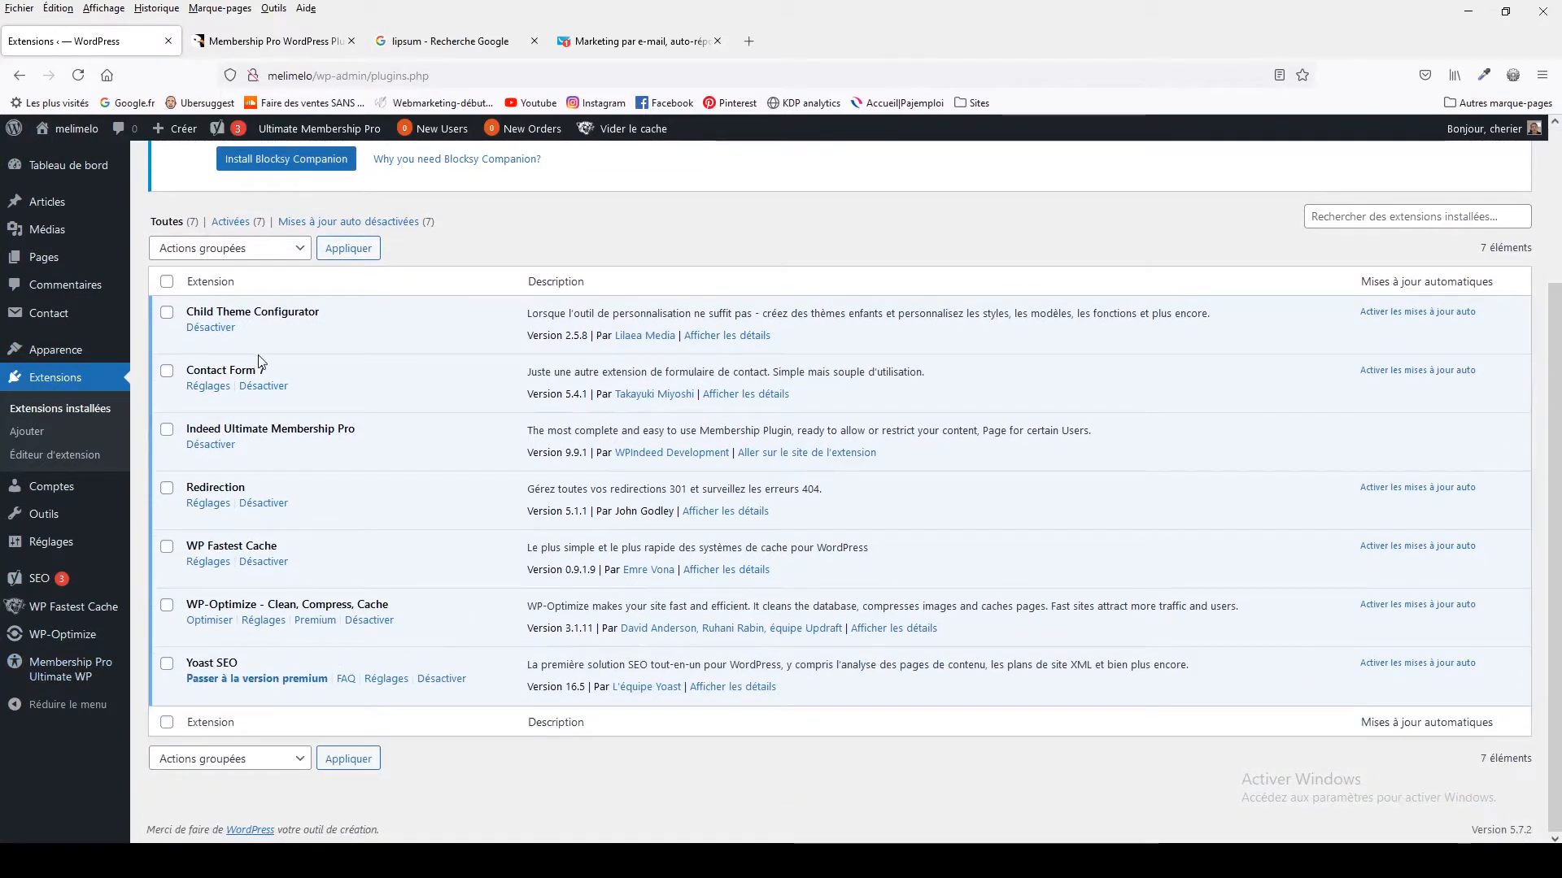
# - Go through the Membership Pro Ultimate WP members and membership plans, and open the Free plan for editing
pyautogui.click(55, 678)
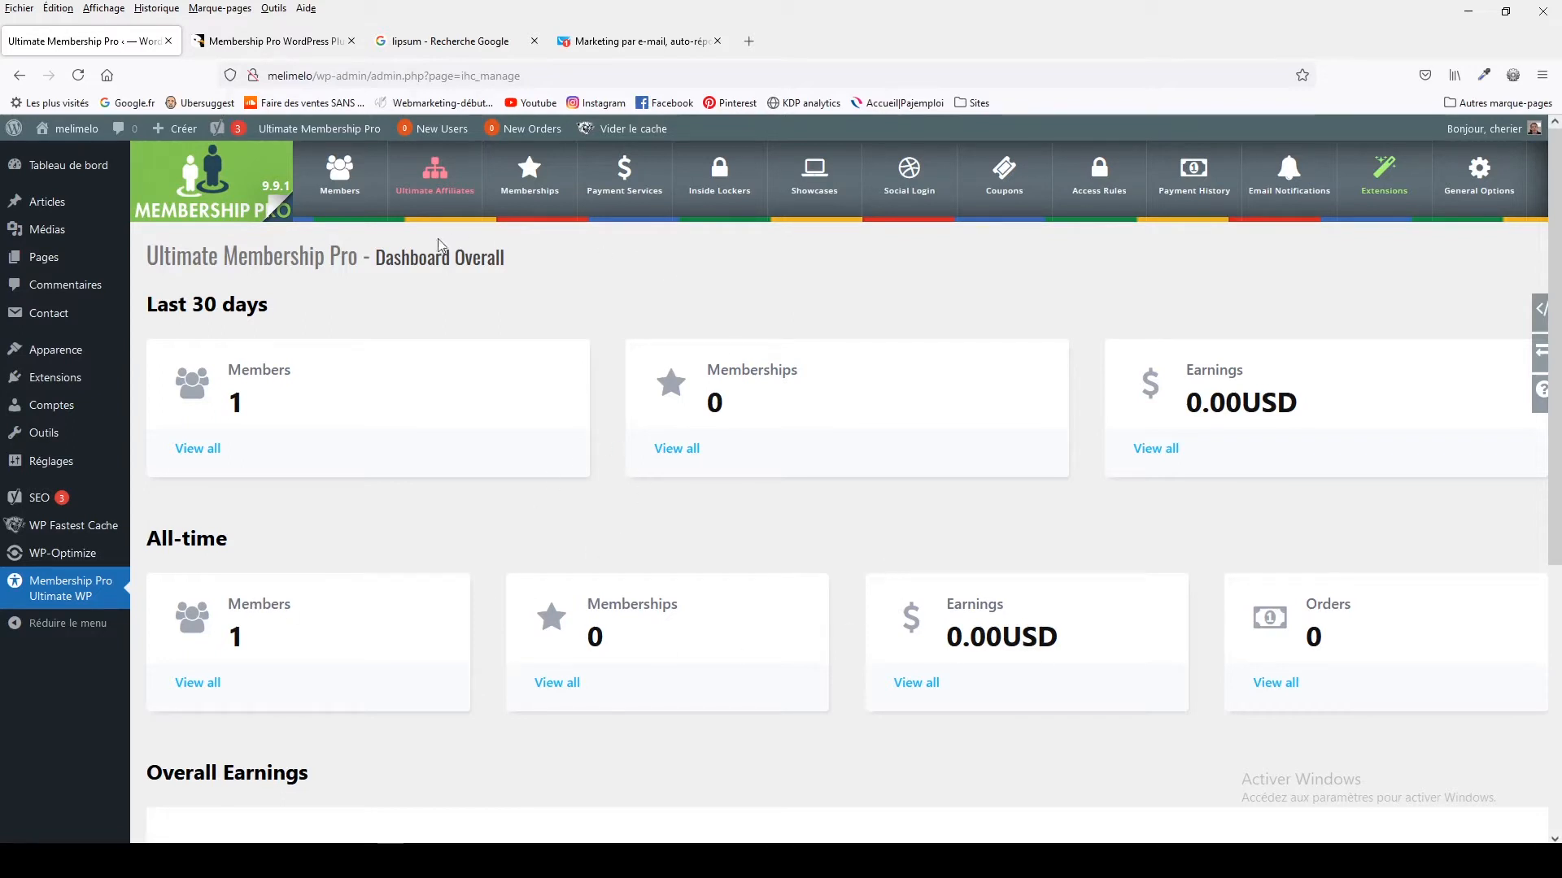
pyautogui.click(358, 197)
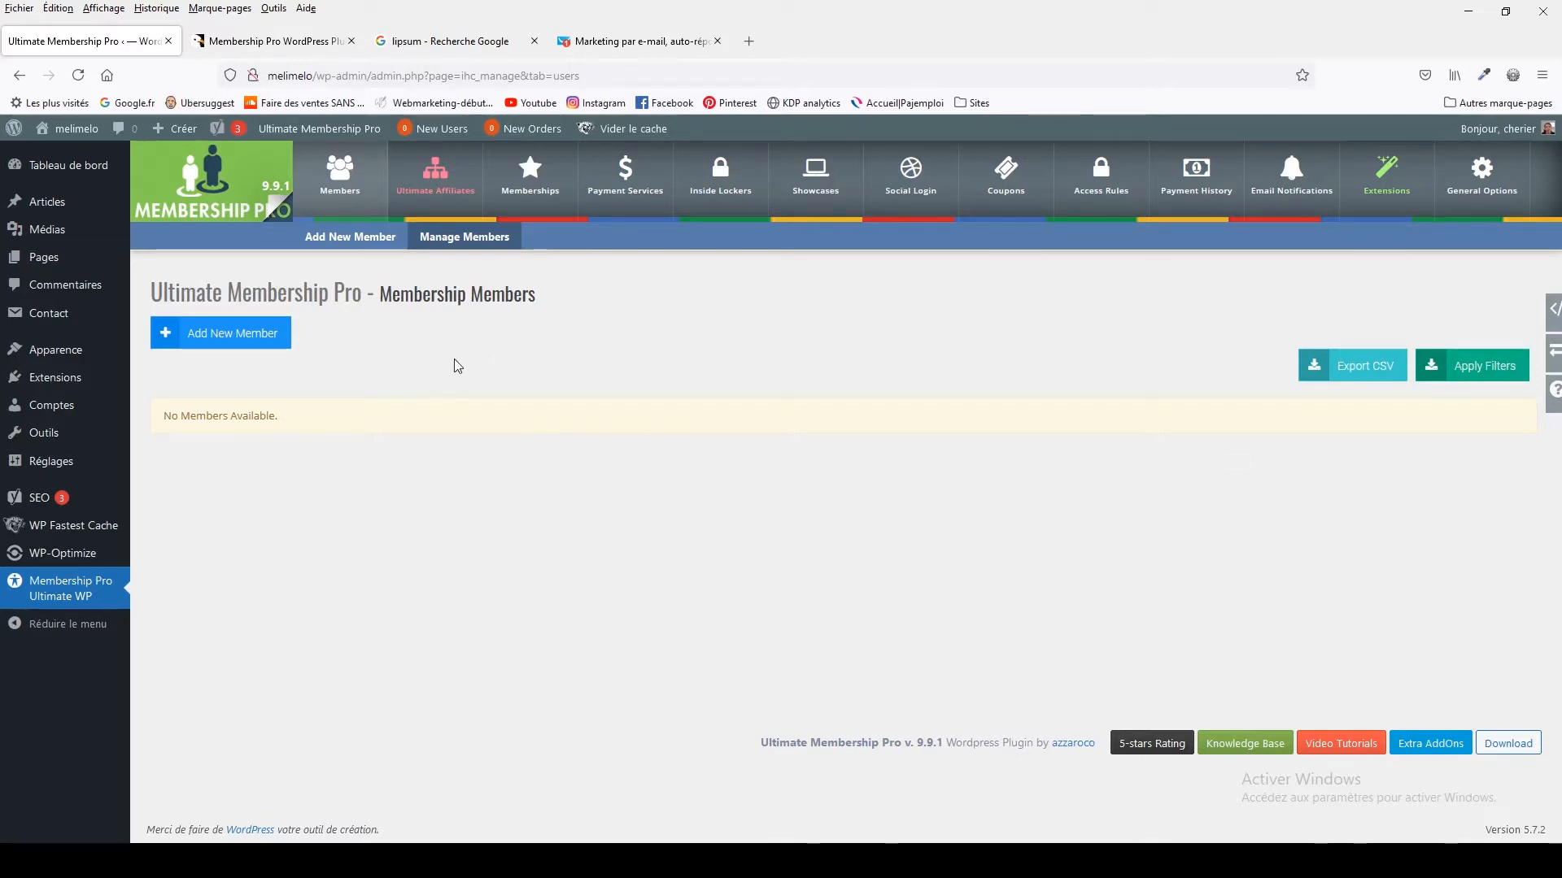
pyautogui.click(516, 202)
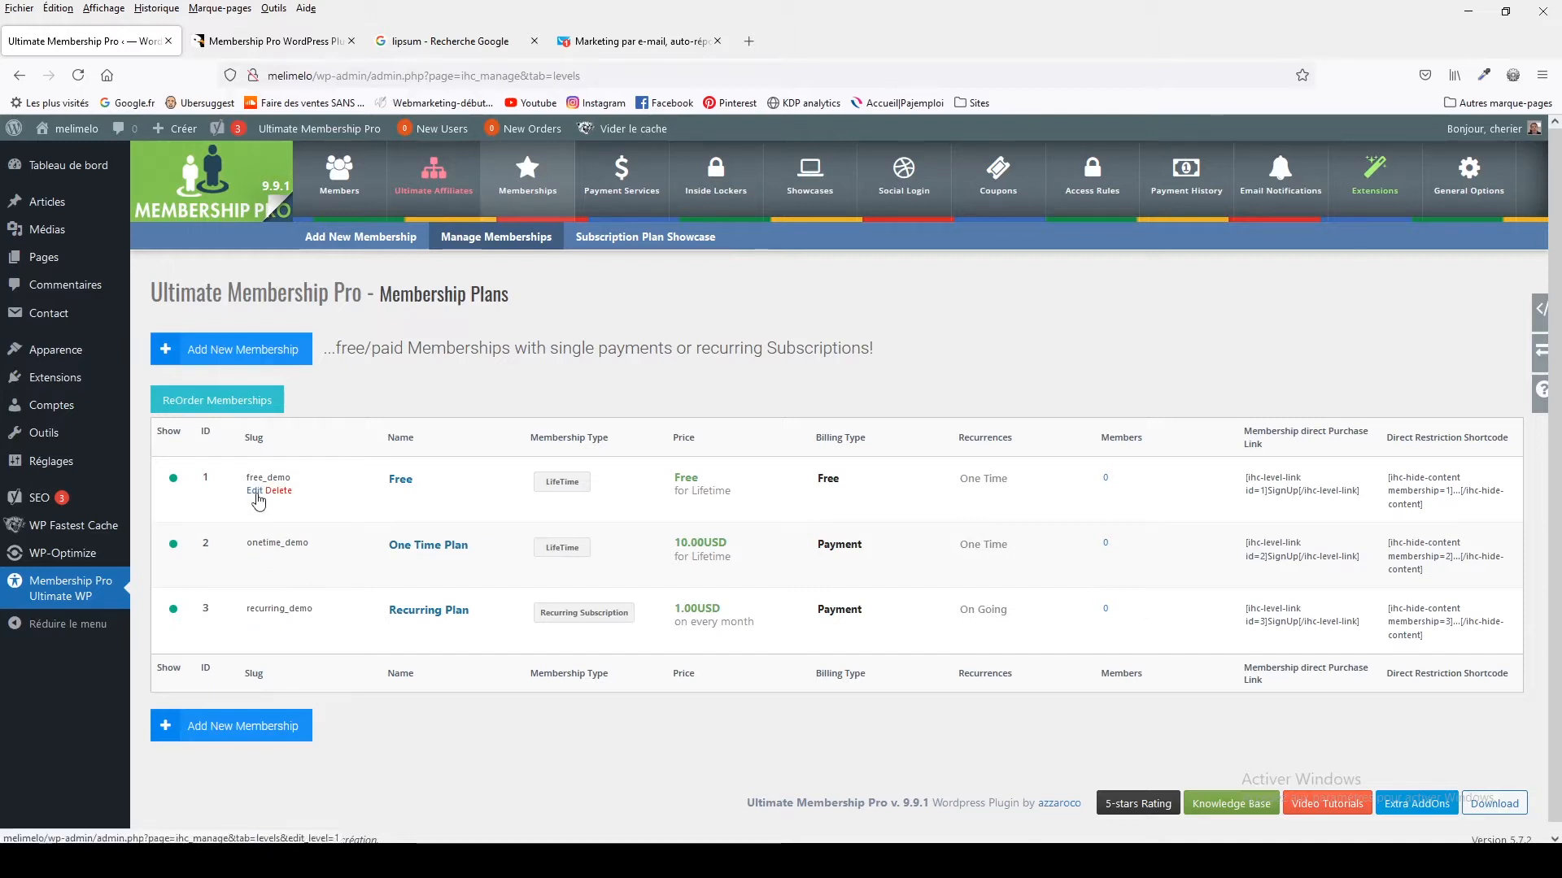
pyautogui.click(254, 492)
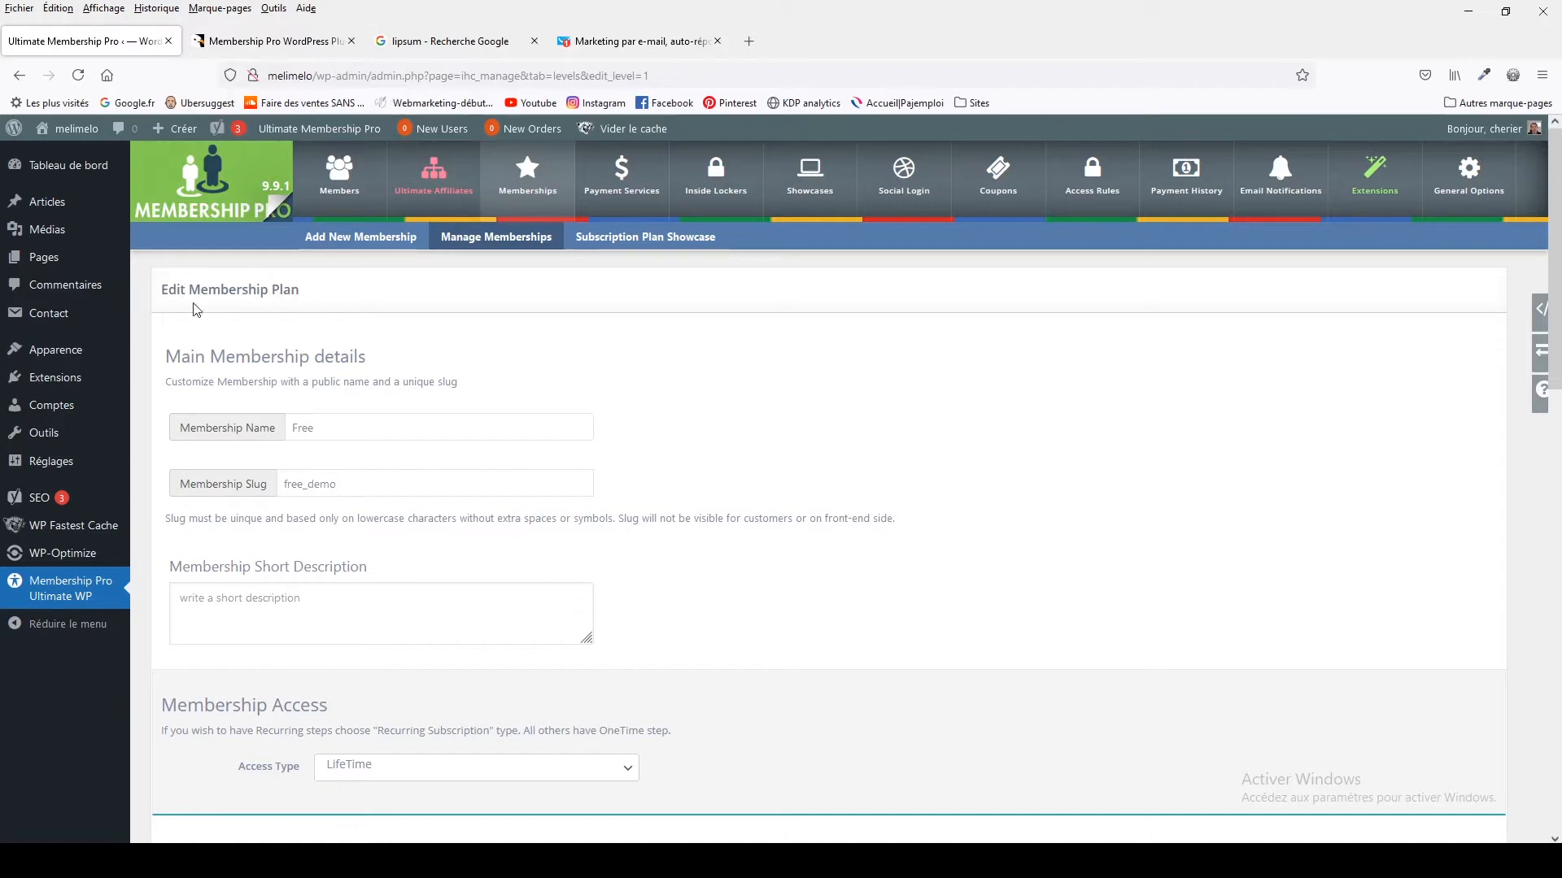
pyautogui.moveTo(52, 255)
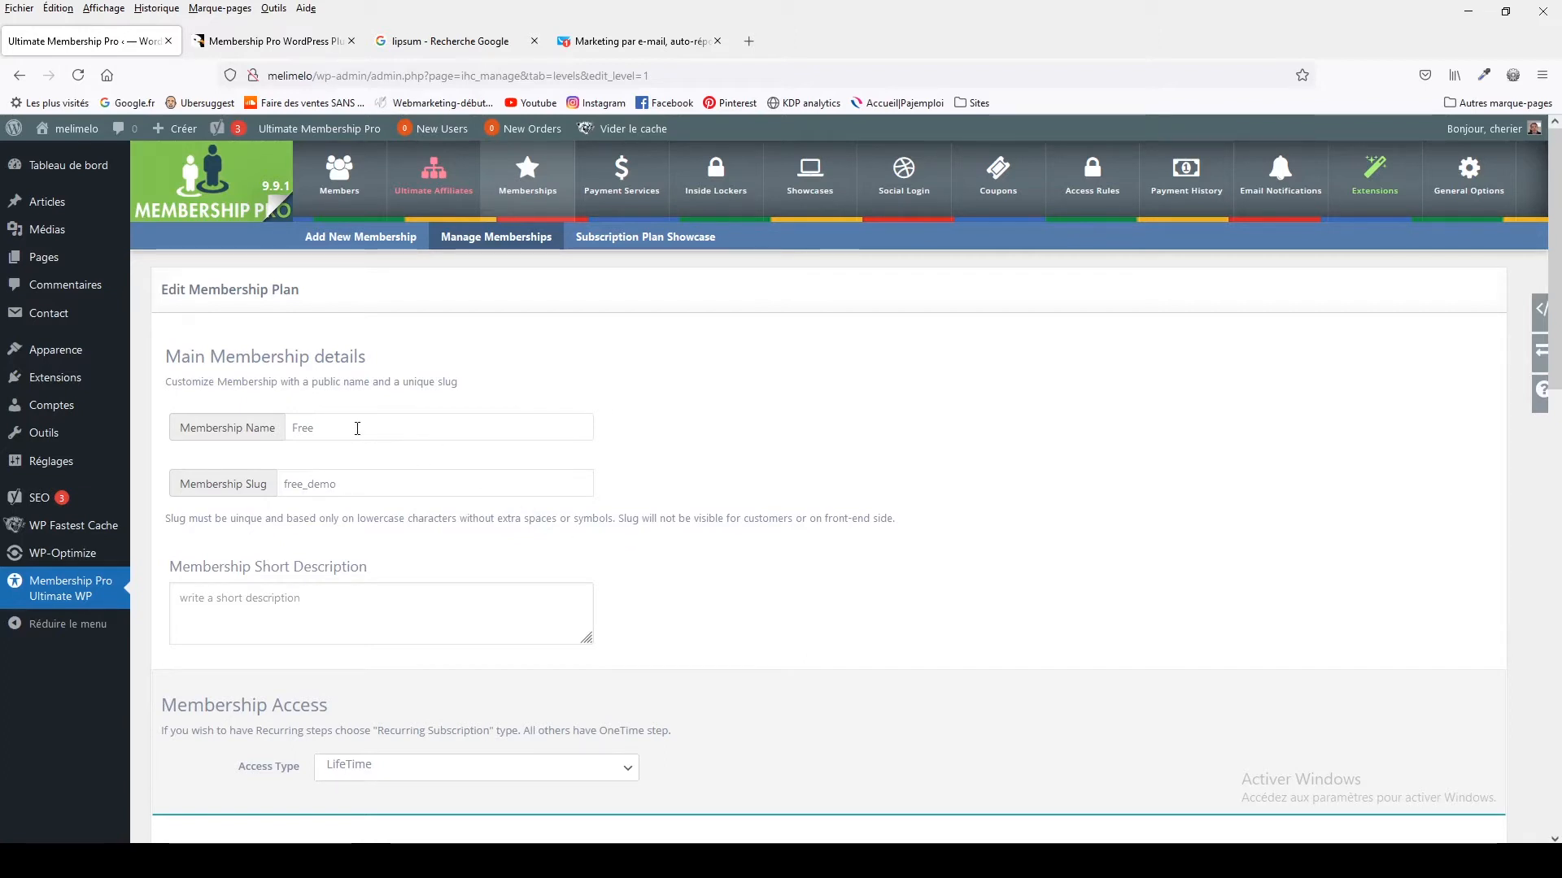
# - Set the membership plan's name to "Libre"
pyautogui.moveTo(349, 427); pyautogui.dragTo(261, 428)
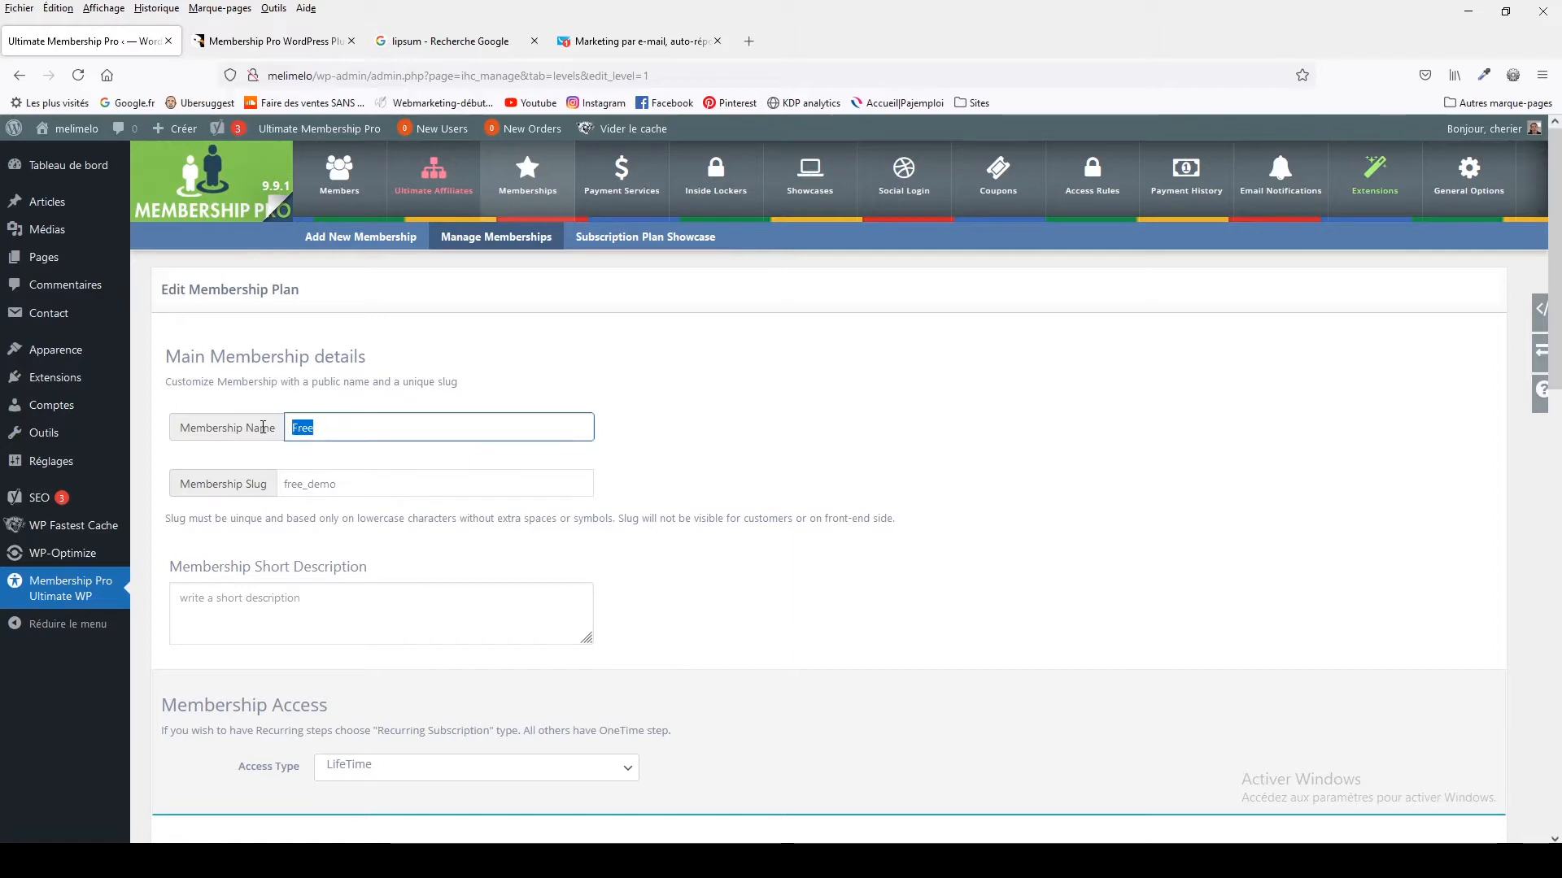
pyautogui.write('Lb')
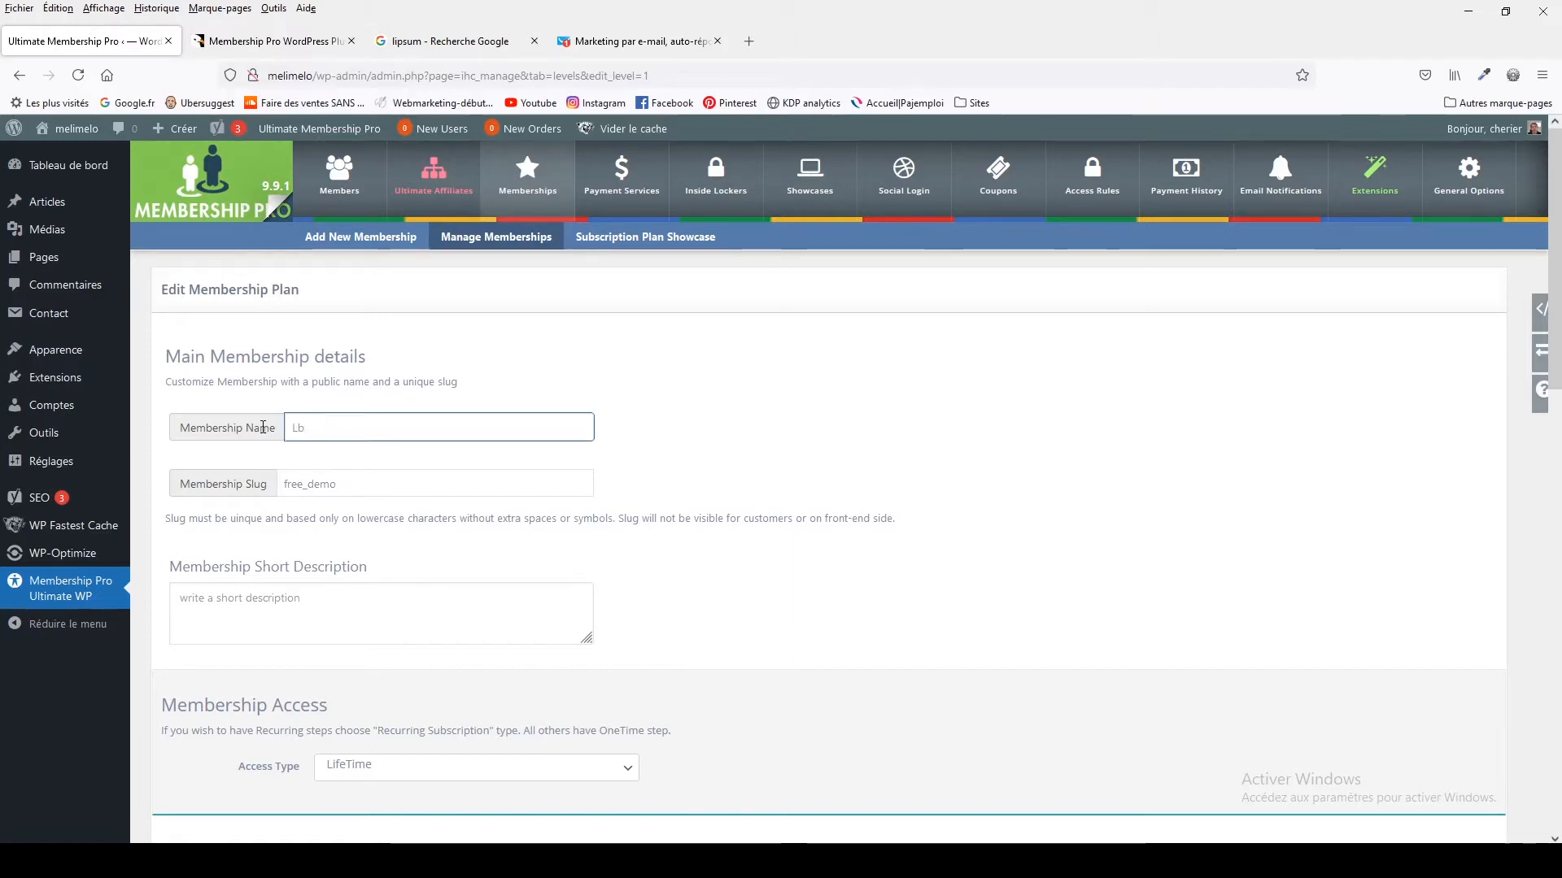
pyautogui.press('BackSpace')
pyautogui.write('ib')
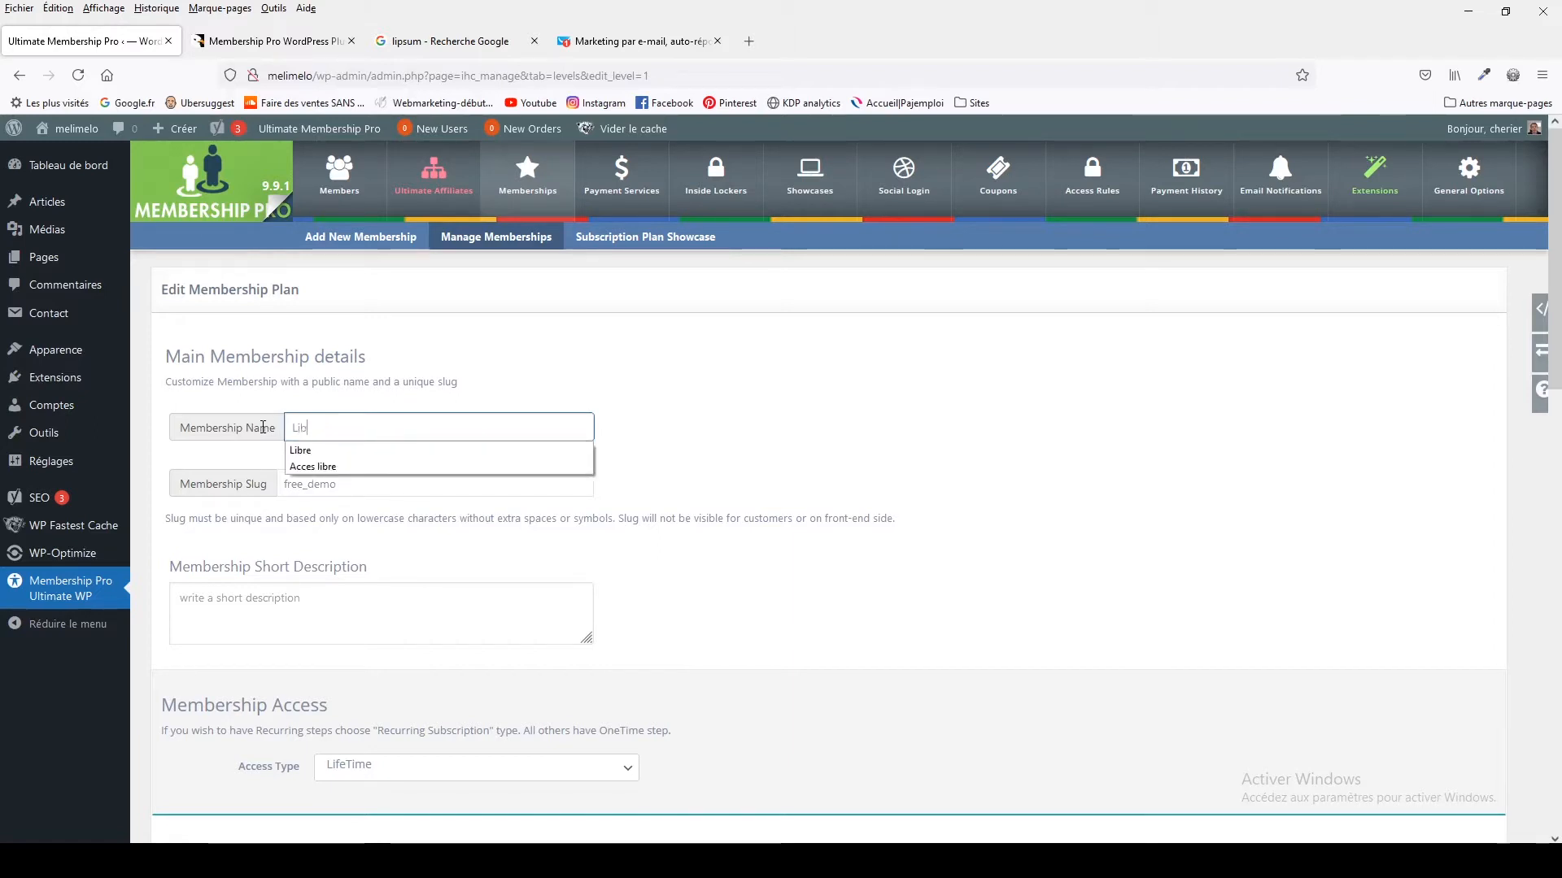
pyautogui.write('re')
pyautogui.click(705, 399)
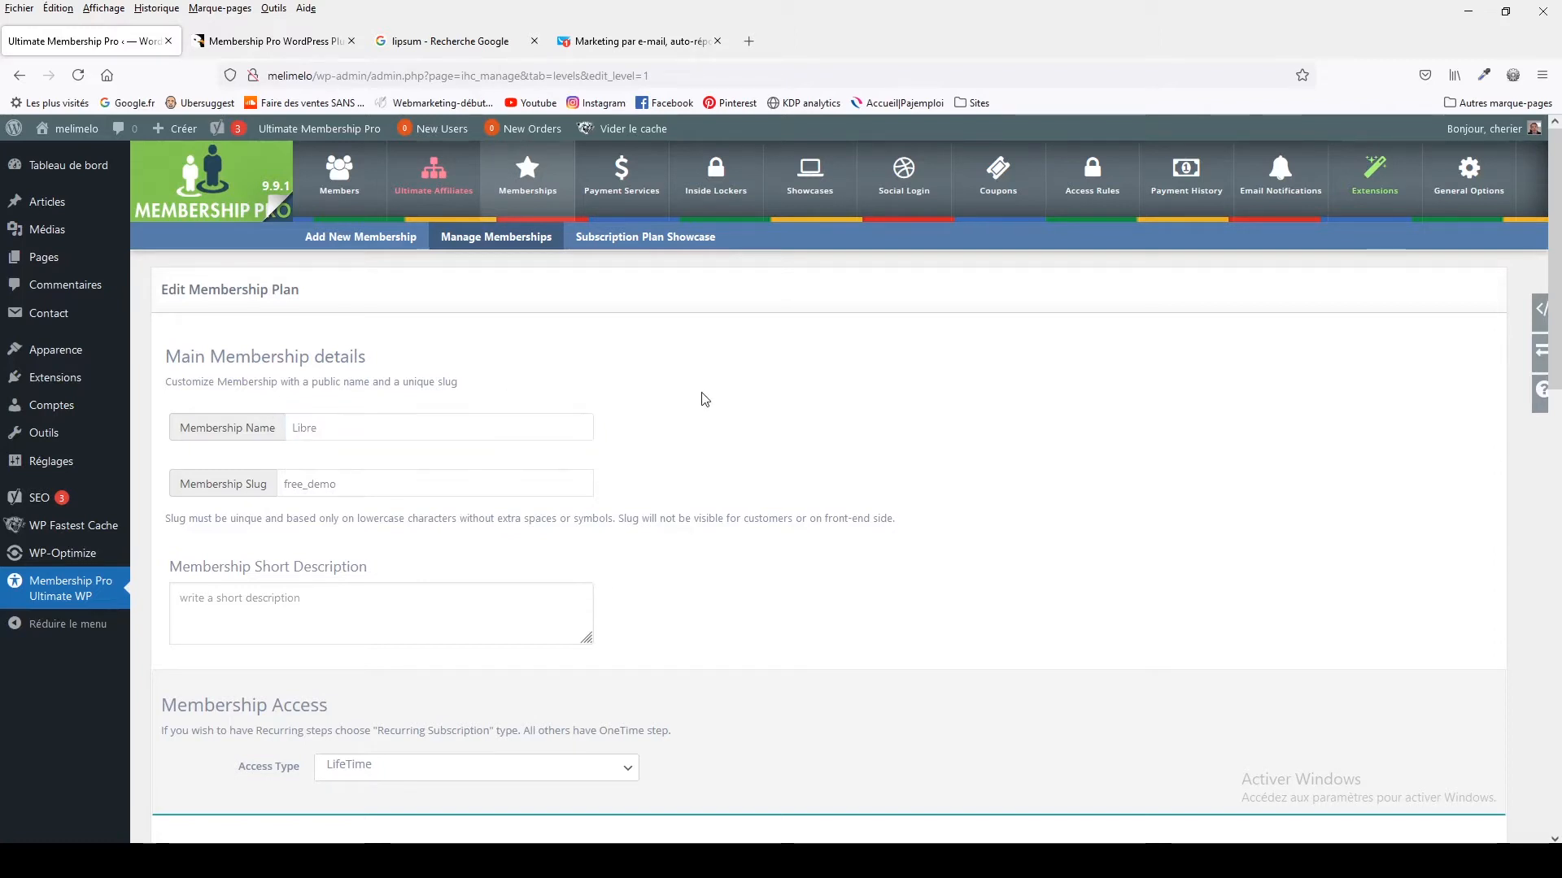
# - Set the membership plan's slug to "libre"
pyautogui.click(400, 476)
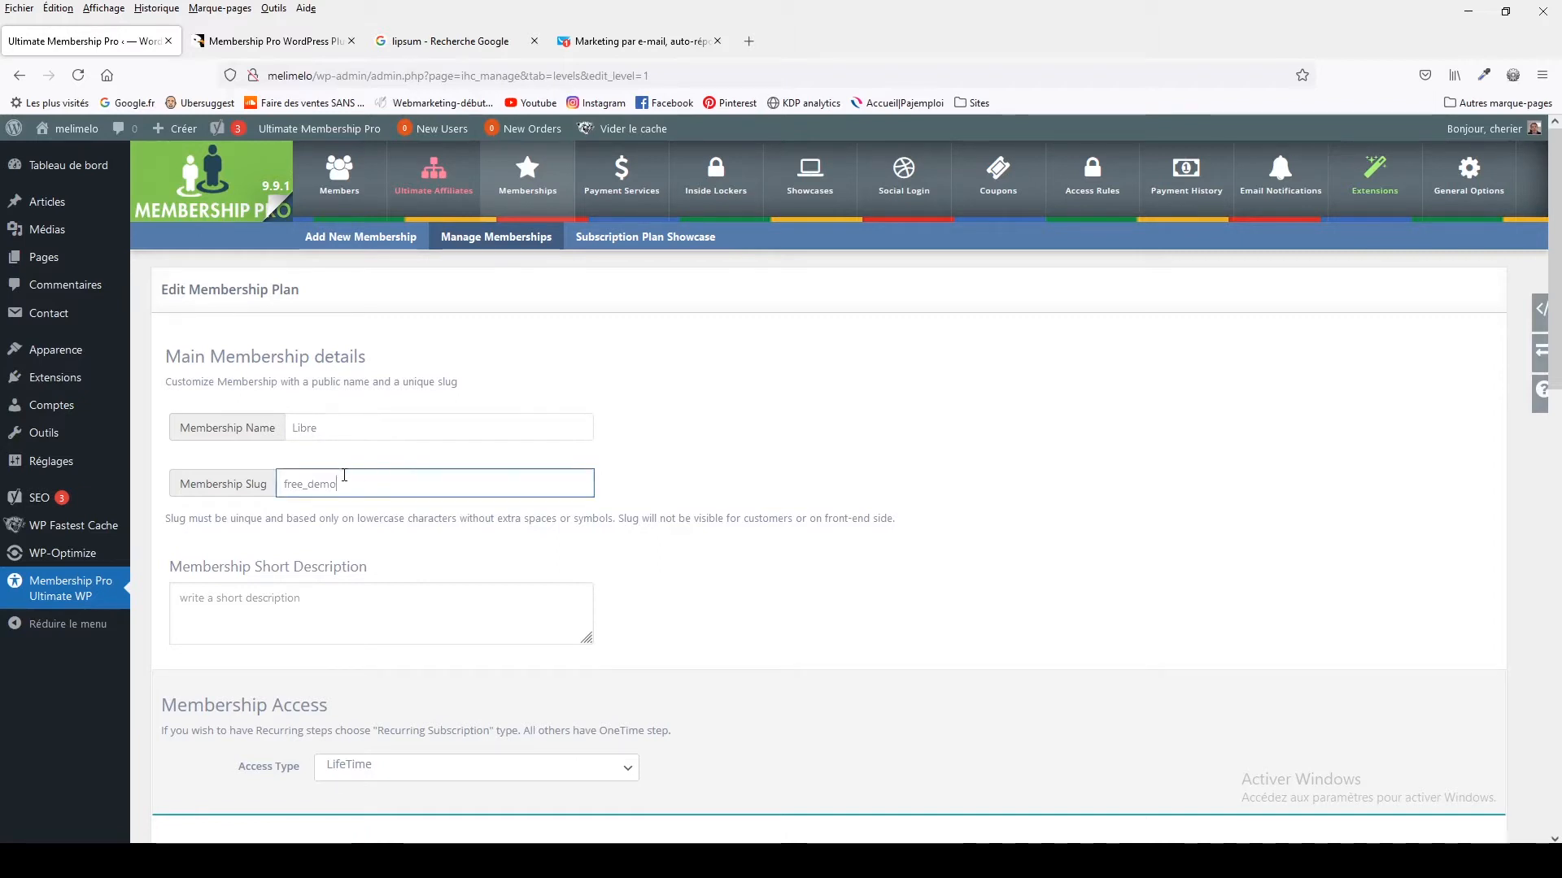
pyautogui.moveTo(390, 479); pyautogui.dragTo(275, 487)
pyautogui.press('BackSpace')
pyautogui.write('li')
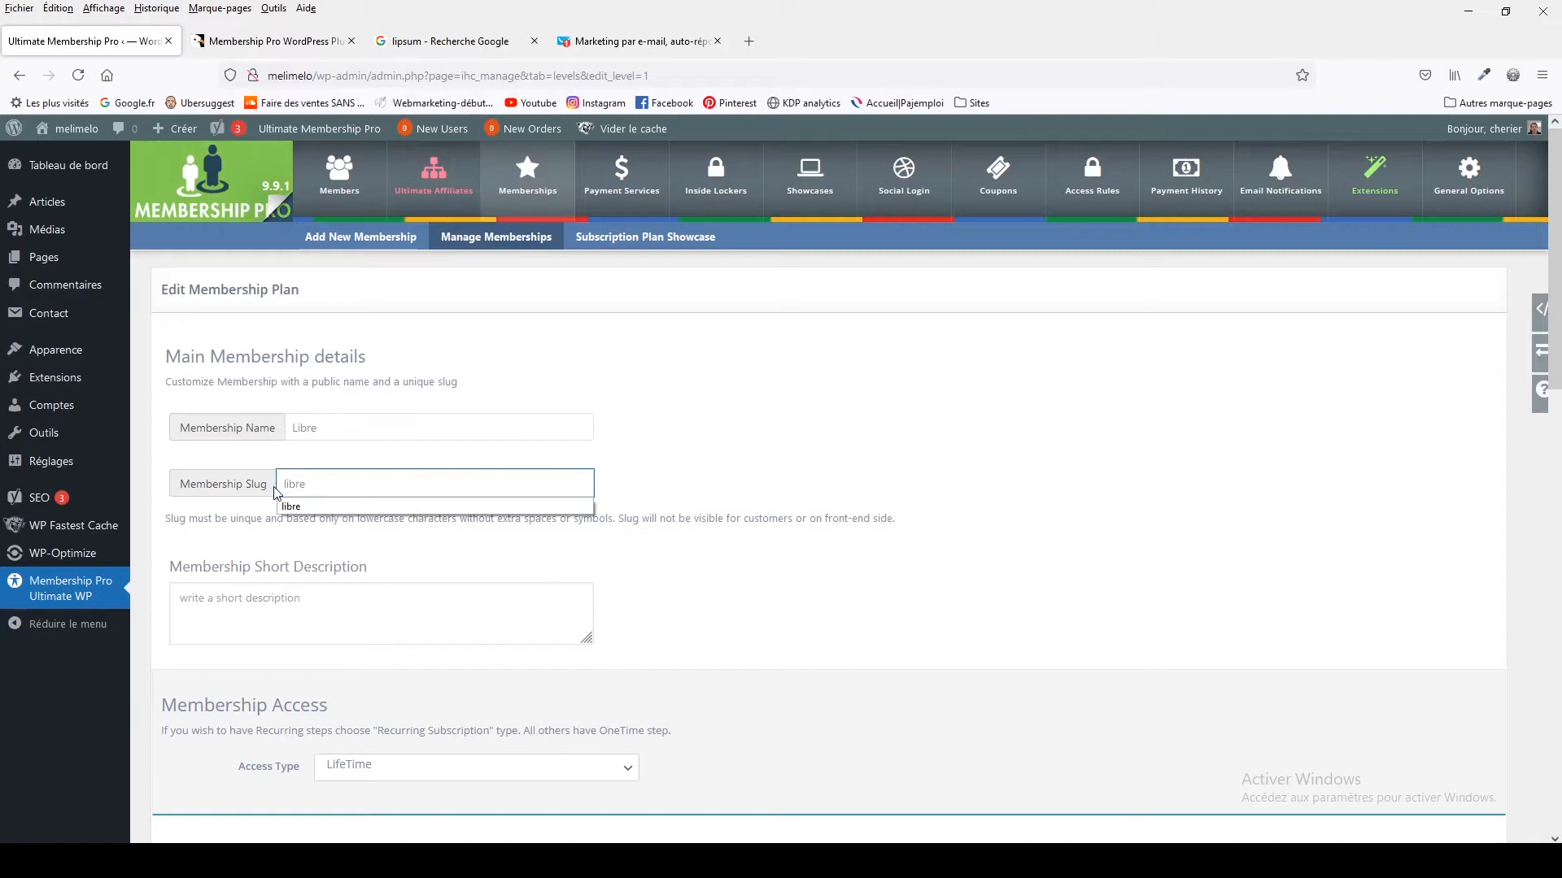
pyautogui.write('bre')
pyautogui.click(393, 453)
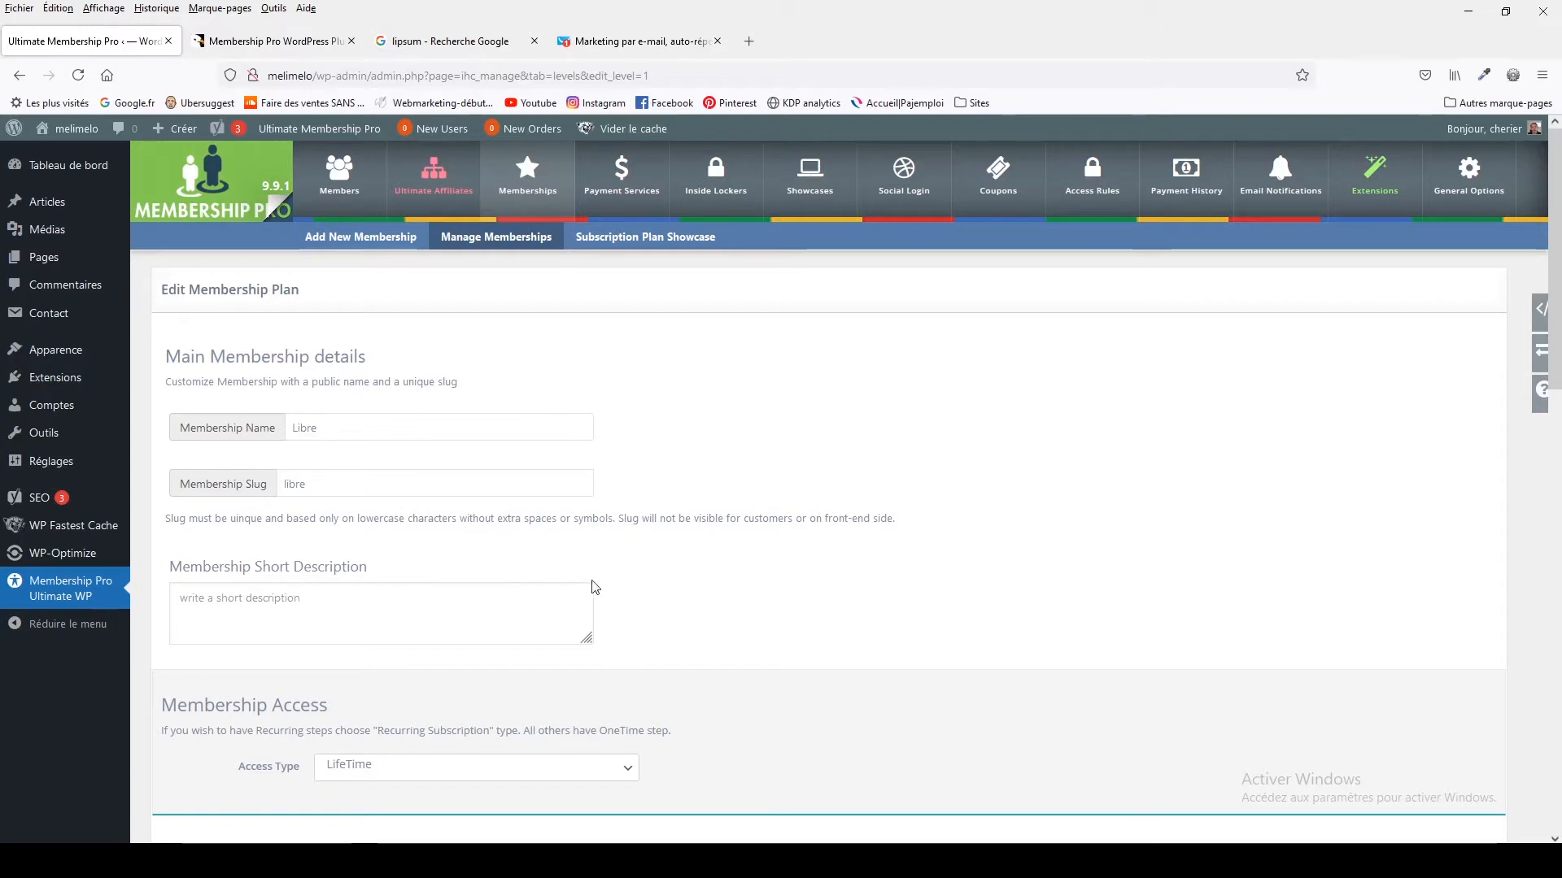
# - Examine the plan's short description field and the available membership access types without changing them
pyautogui.scroll(-2, 842, 621)
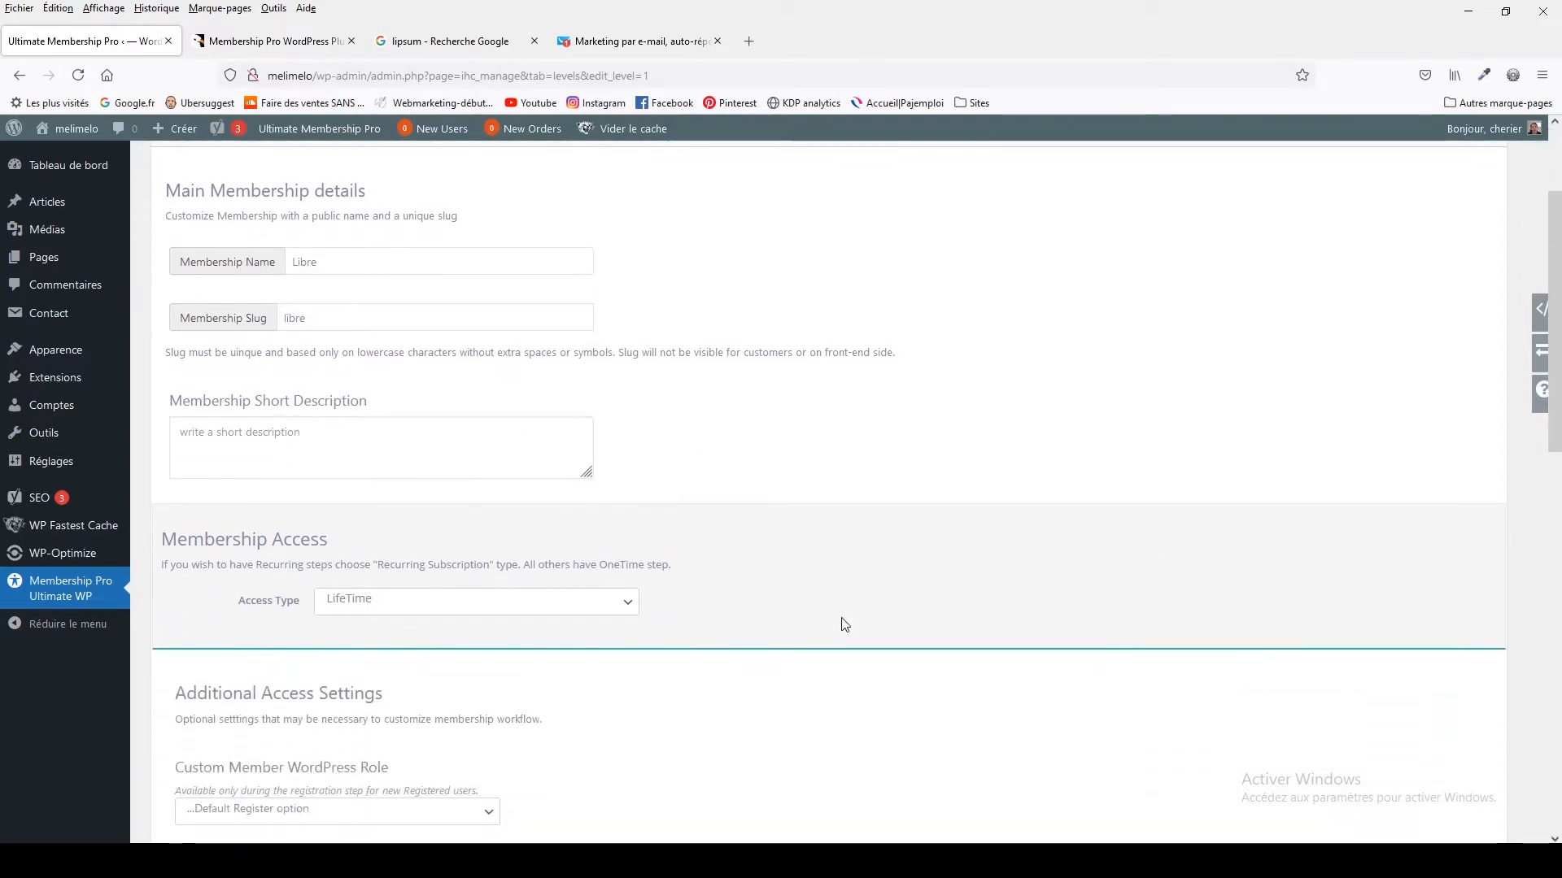
pyautogui.scroll(-2, 842, 621)
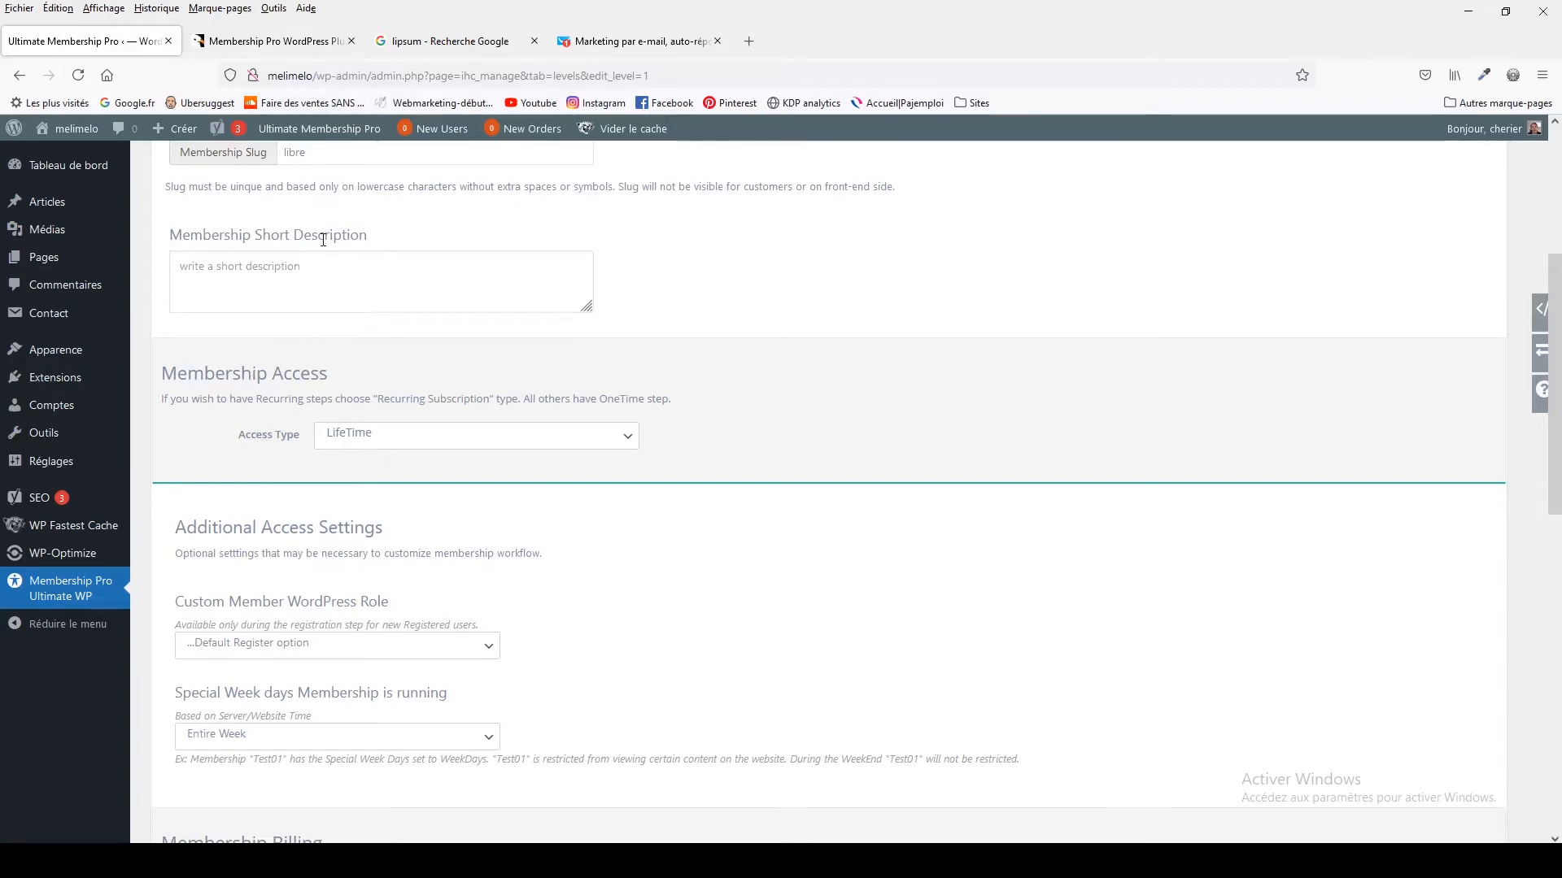
pyautogui.scroll(3, 290, 187)
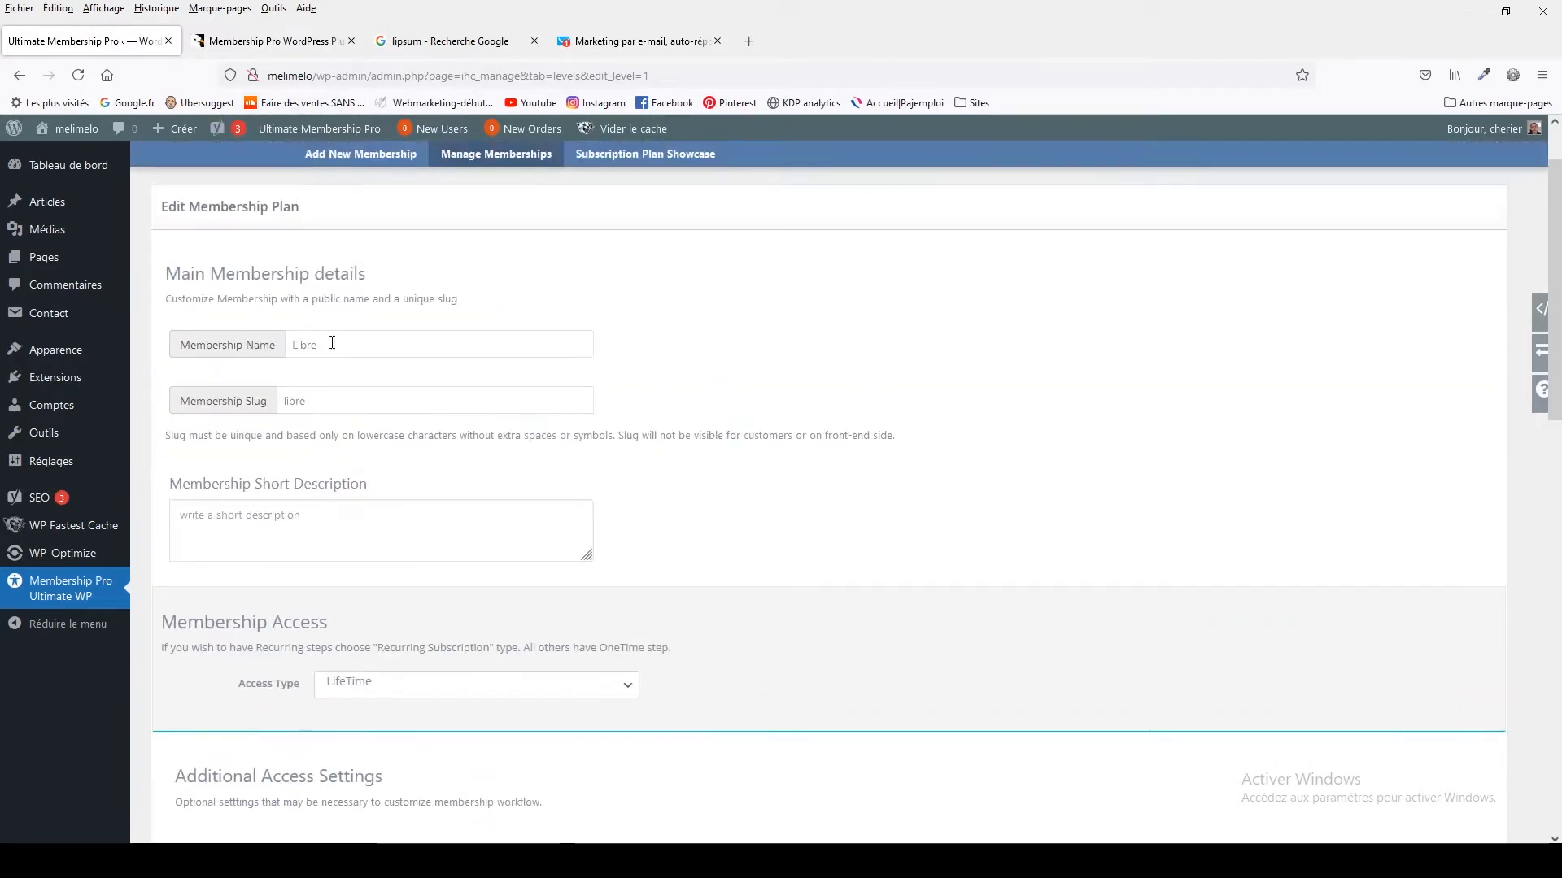
pyautogui.scroll(-5, 574, 490)
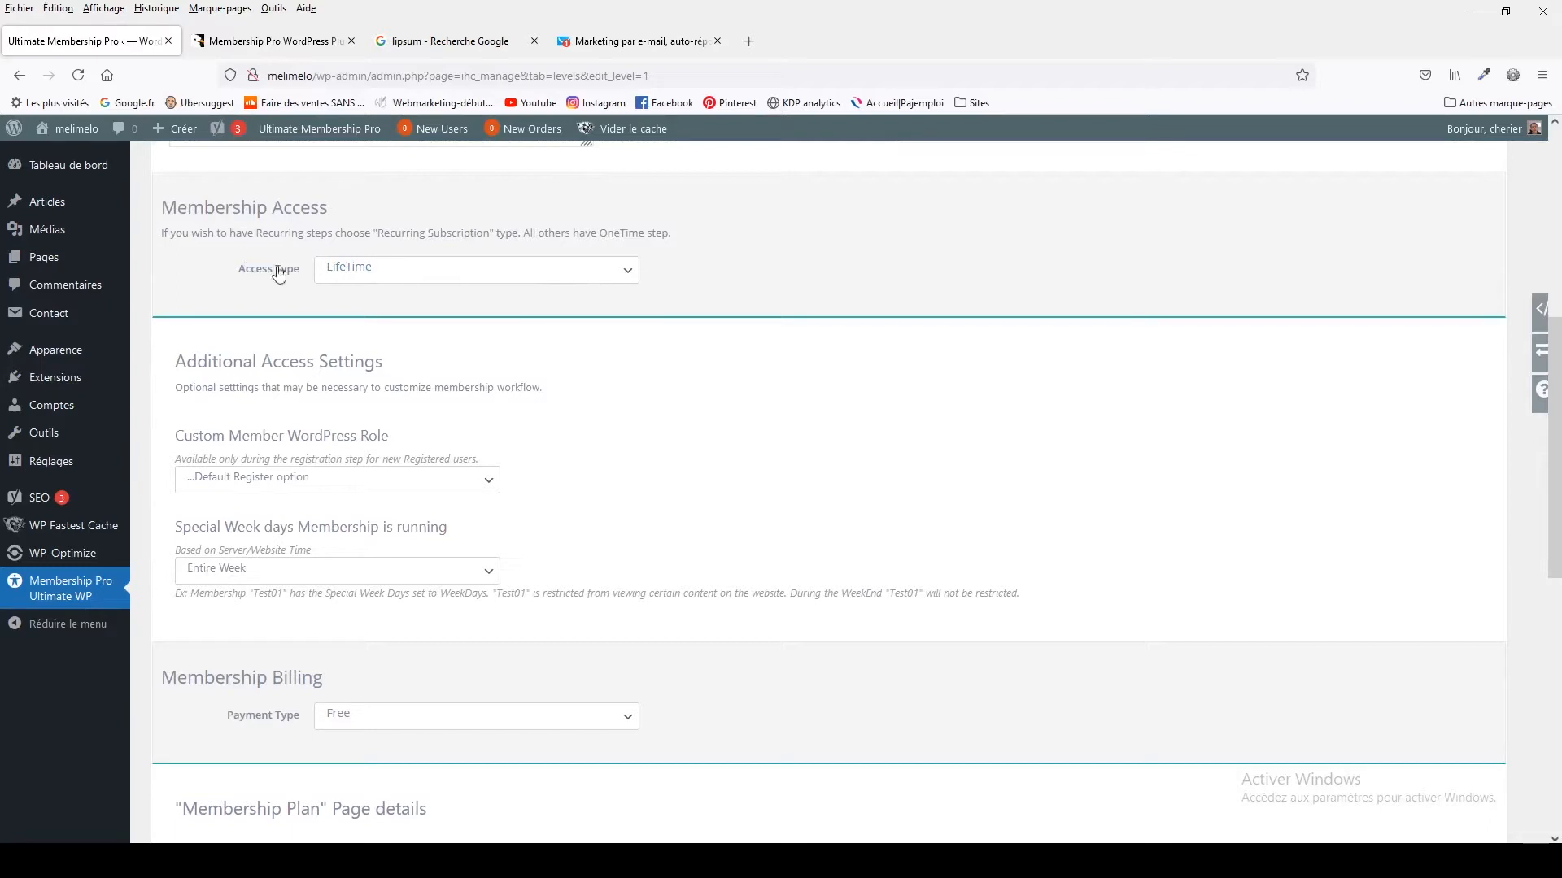
pyautogui.click(345, 270)
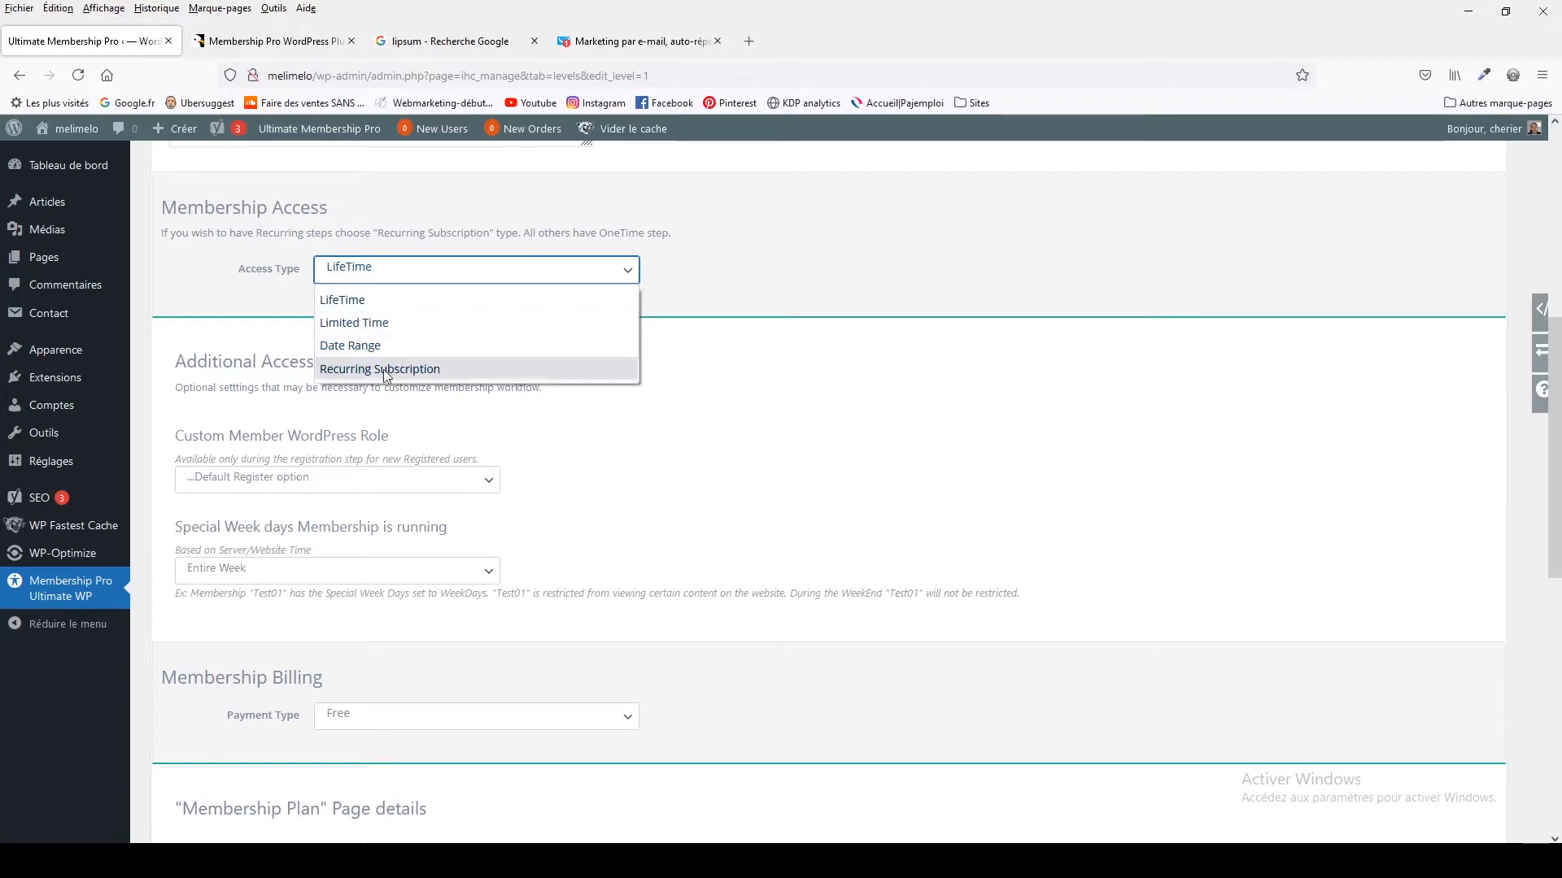
pyautogui.click(826, 306)
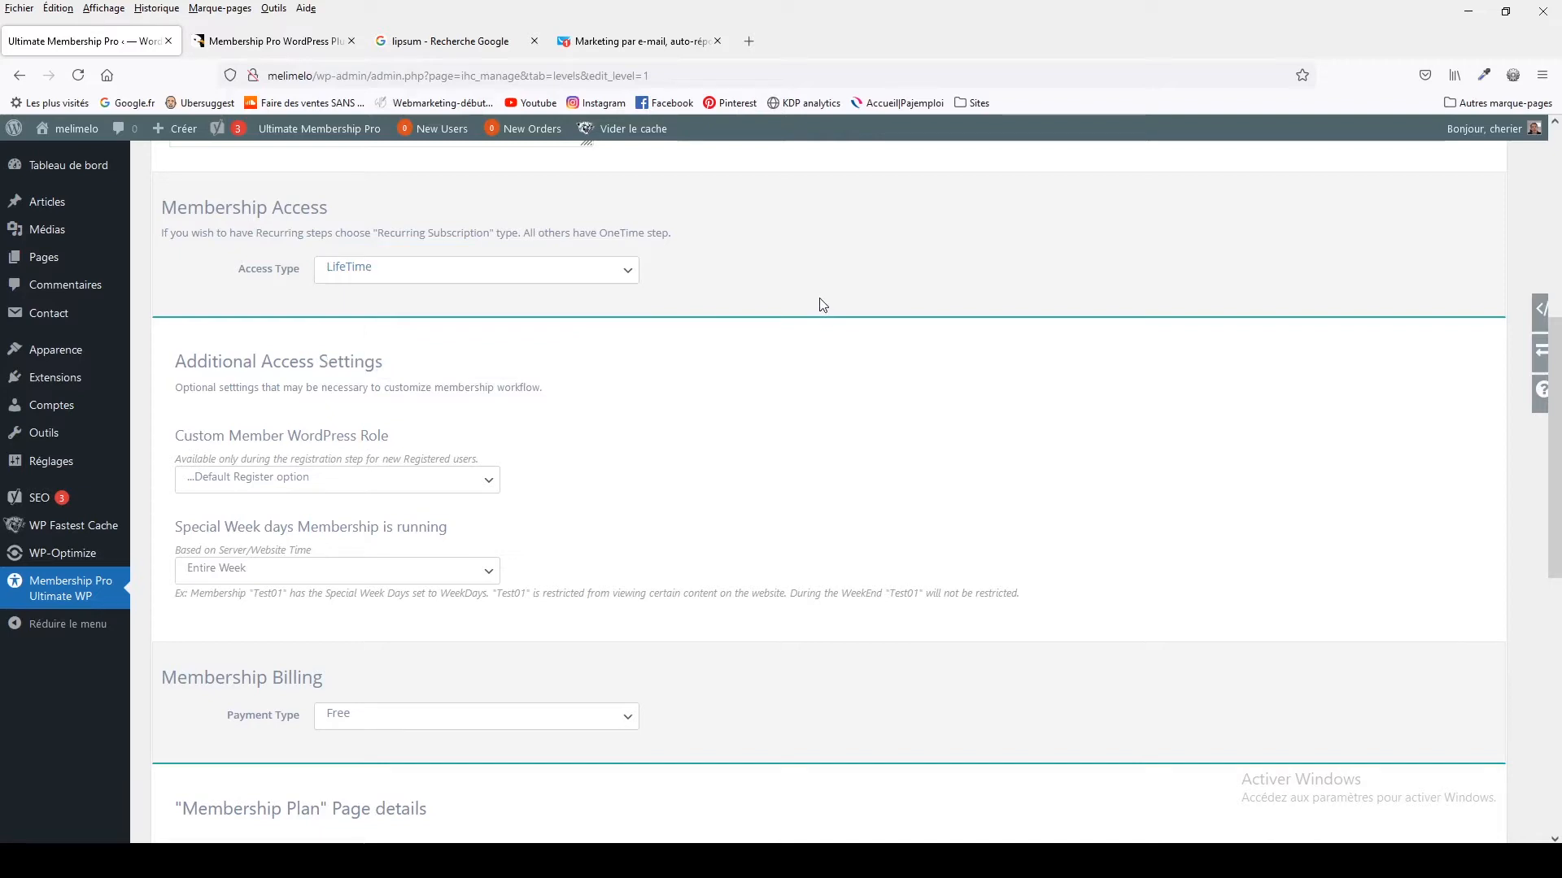
# - Choose Free as the payment type in the plan's Membership Billing section
pyautogui.scroll(-3, 673, 404)
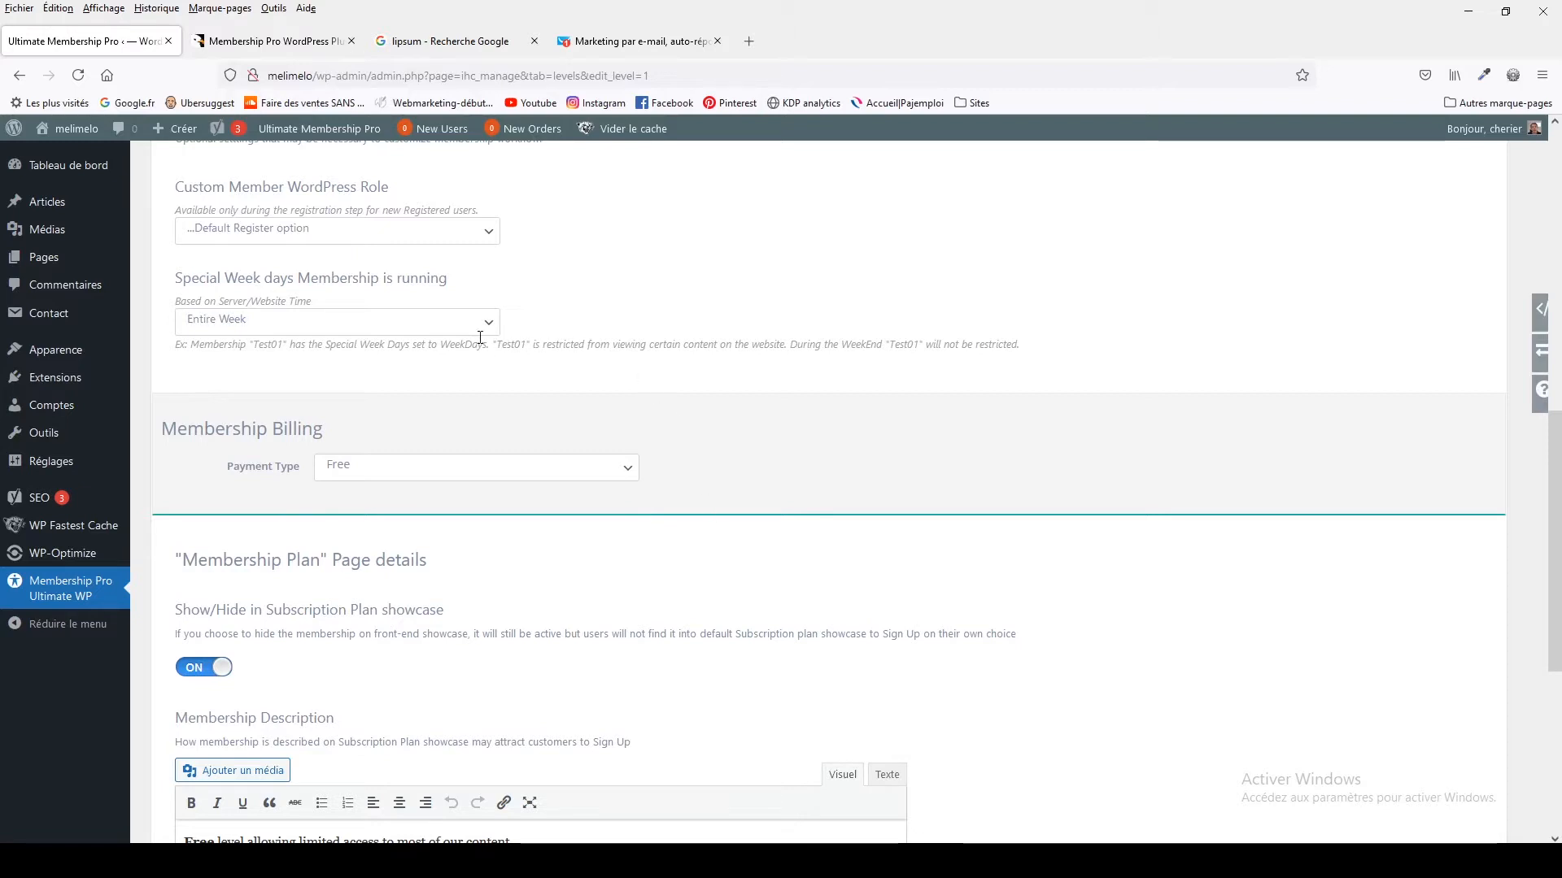
pyautogui.click(350, 474)
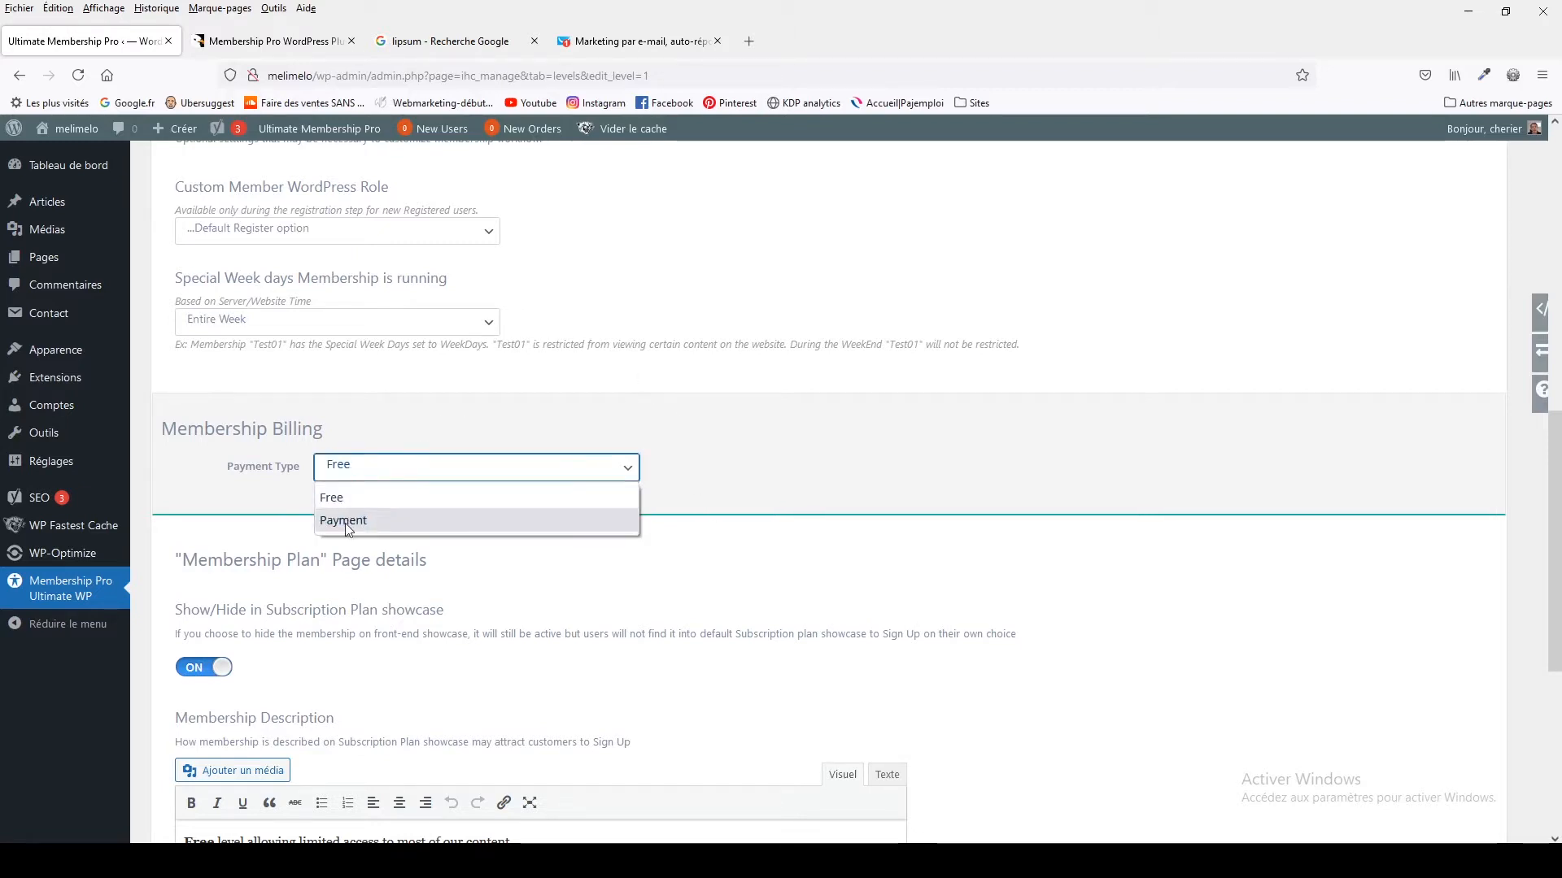
pyautogui.click(335, 499)
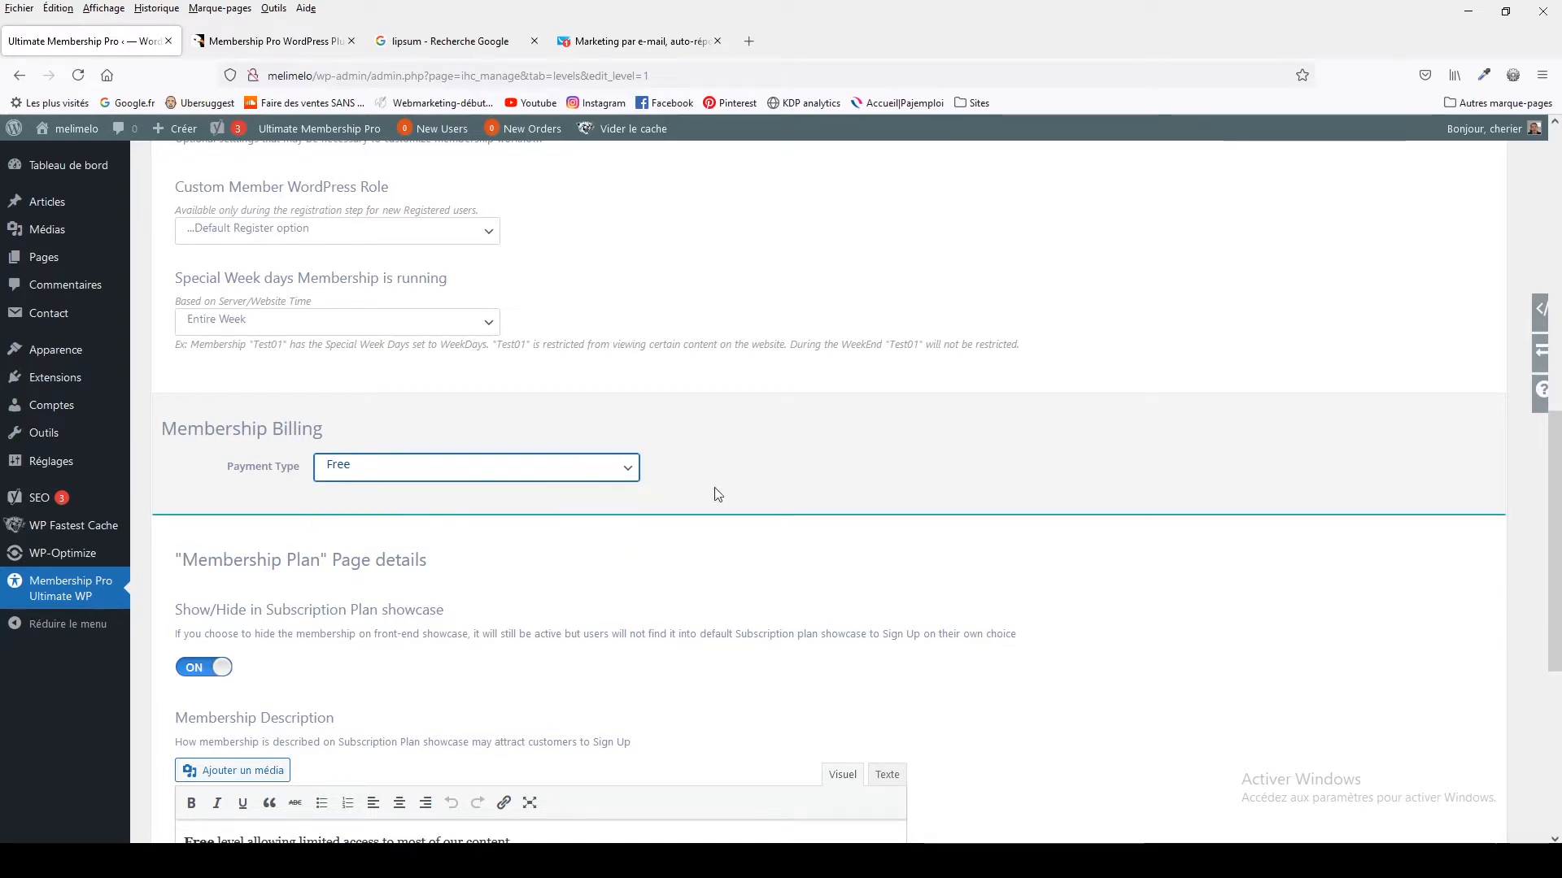
# - Open the melimelo site in a new tab and compare its Subscription Plan page with the plan's page details in the editor
pyautogui.scroll(-3, 715, 491)
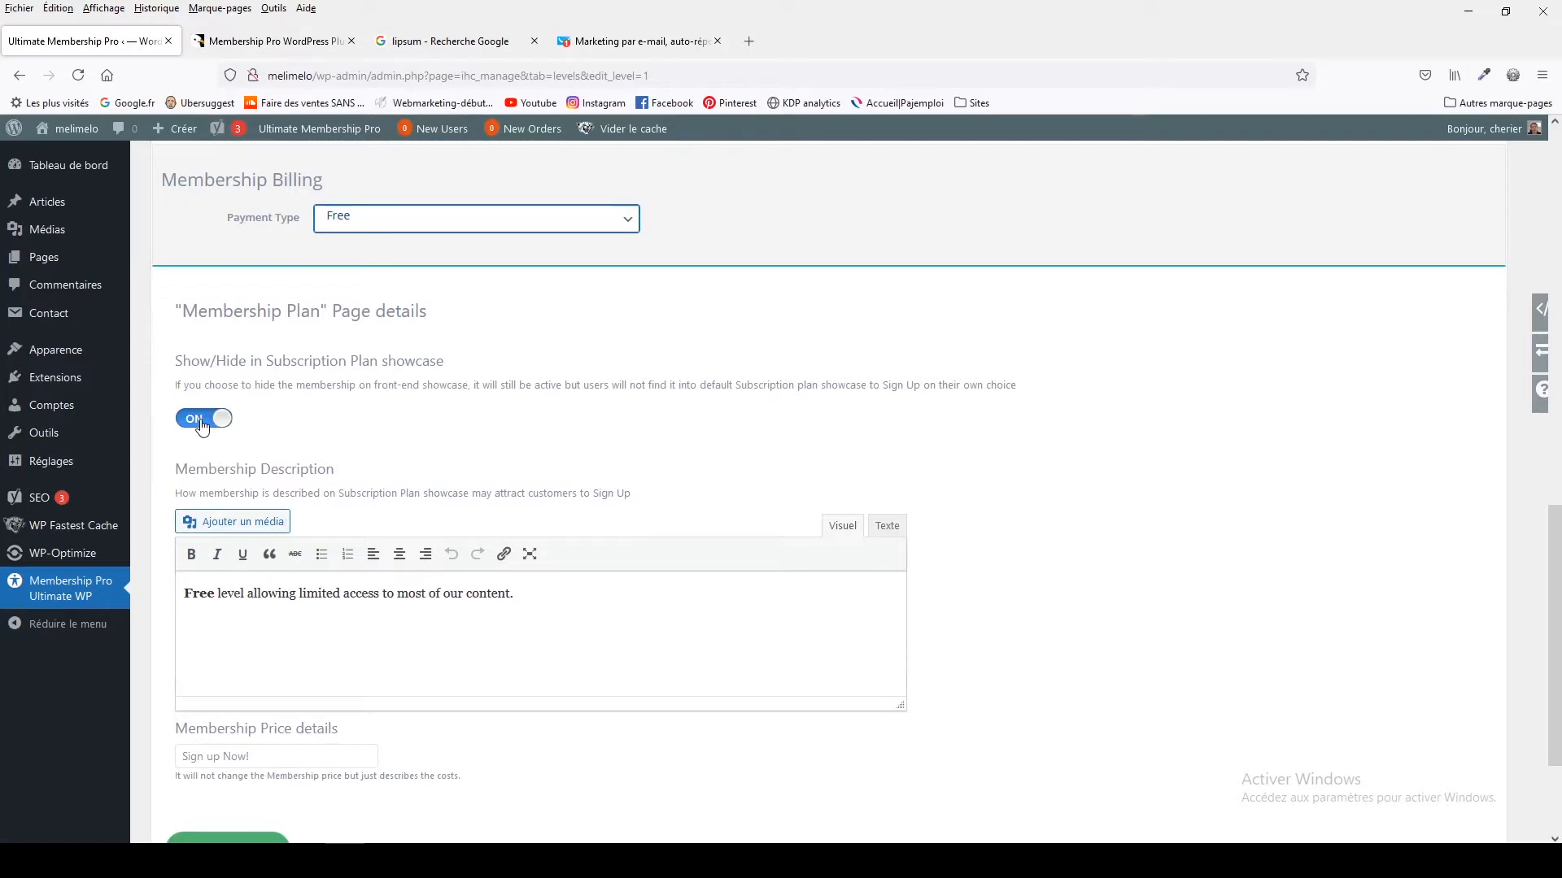
pyautogui.rightClick(69, 136)
pyautogui.click(86, 143)
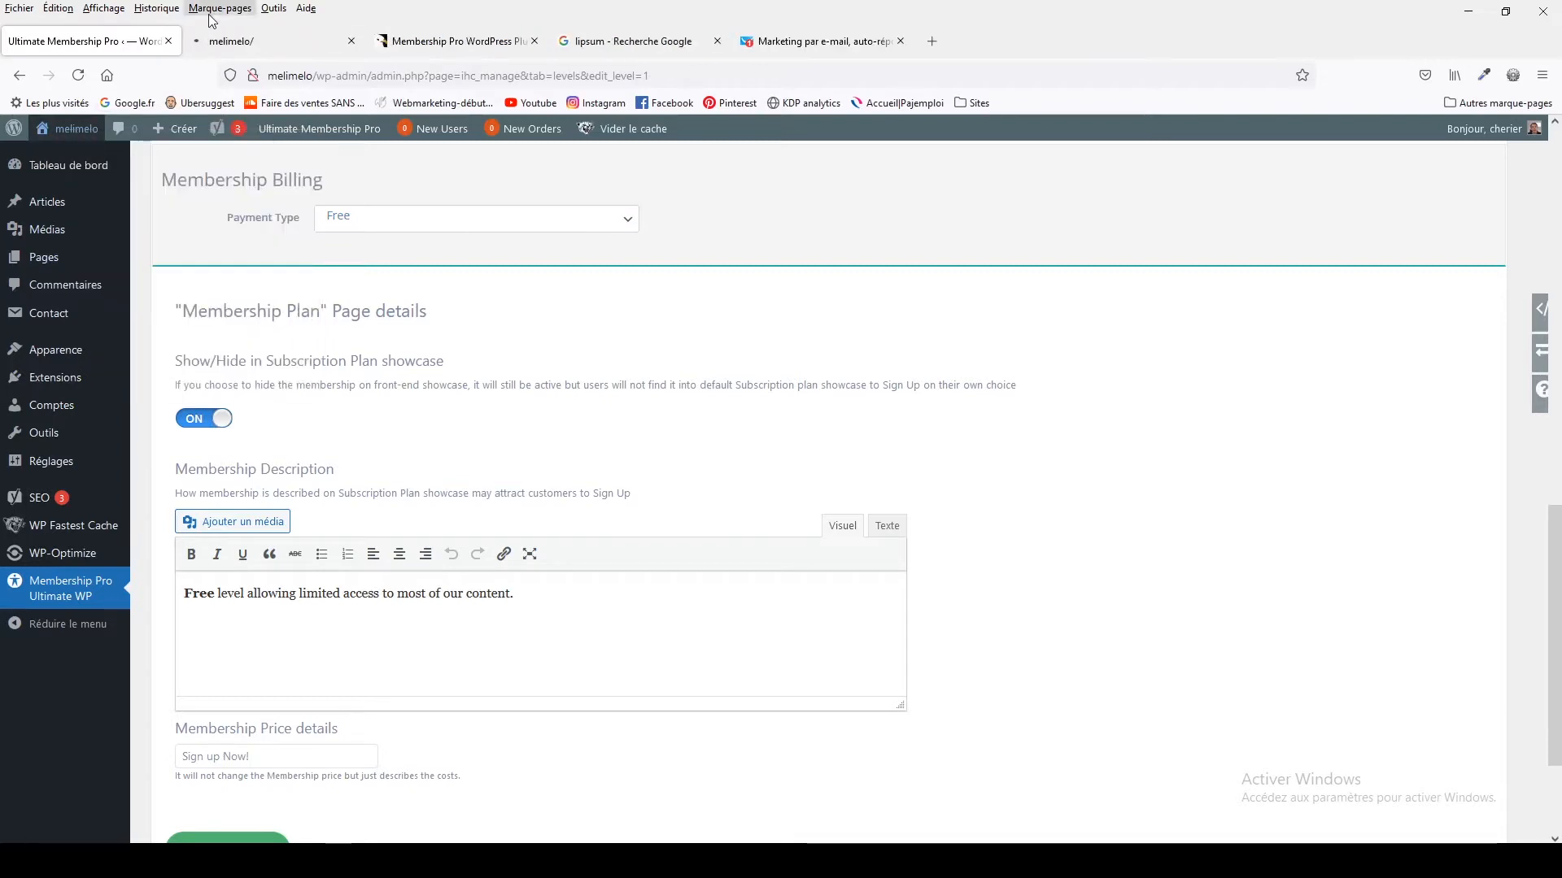
pyautogui.click(228, 41)
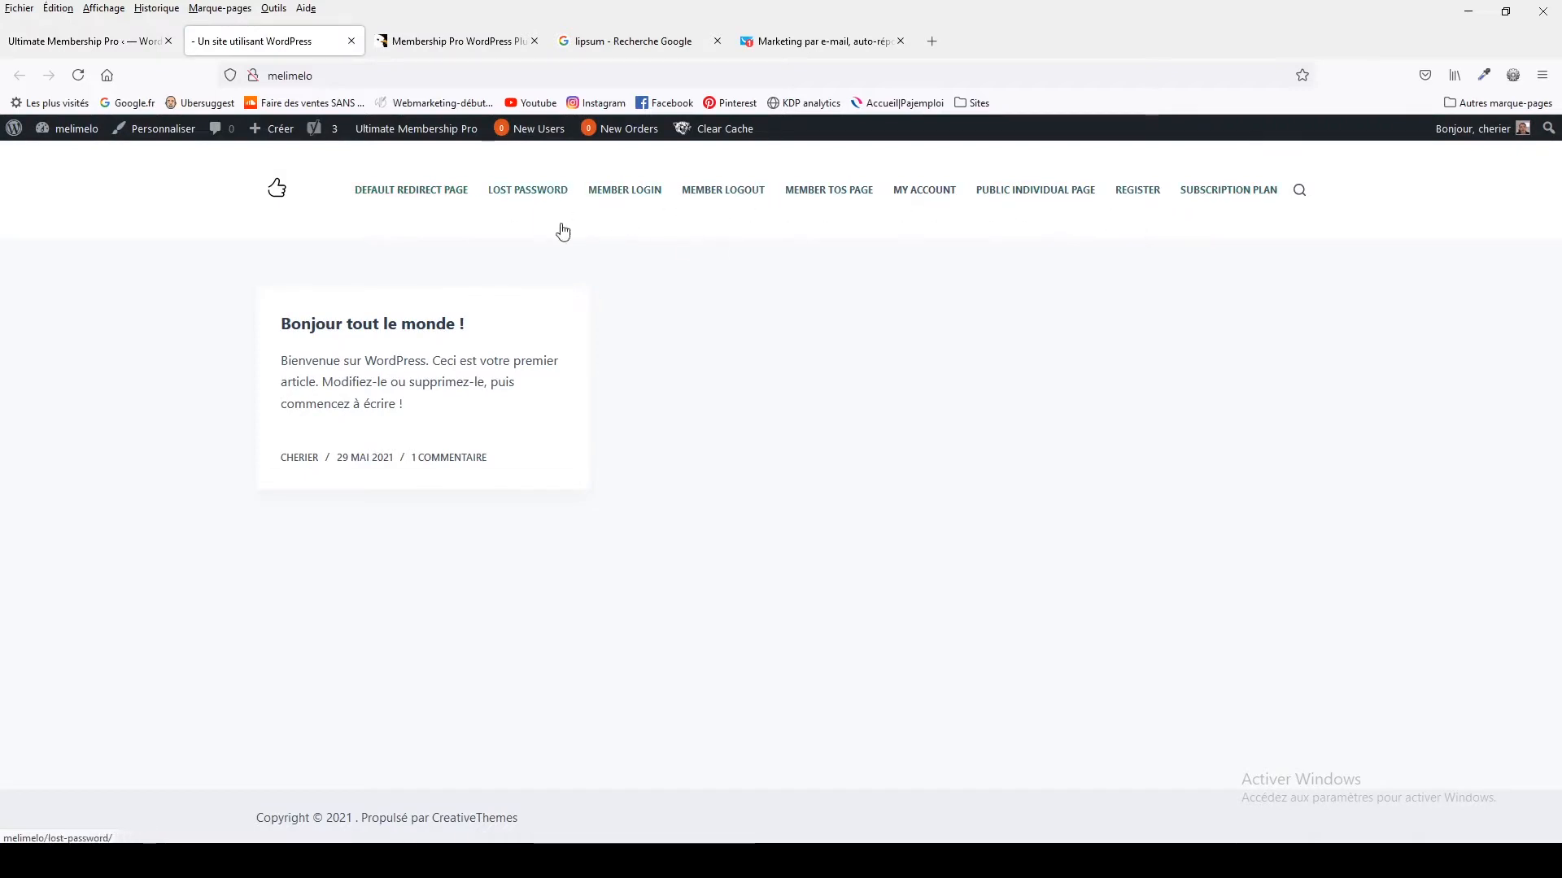
pyautogui.click(1131, 192)
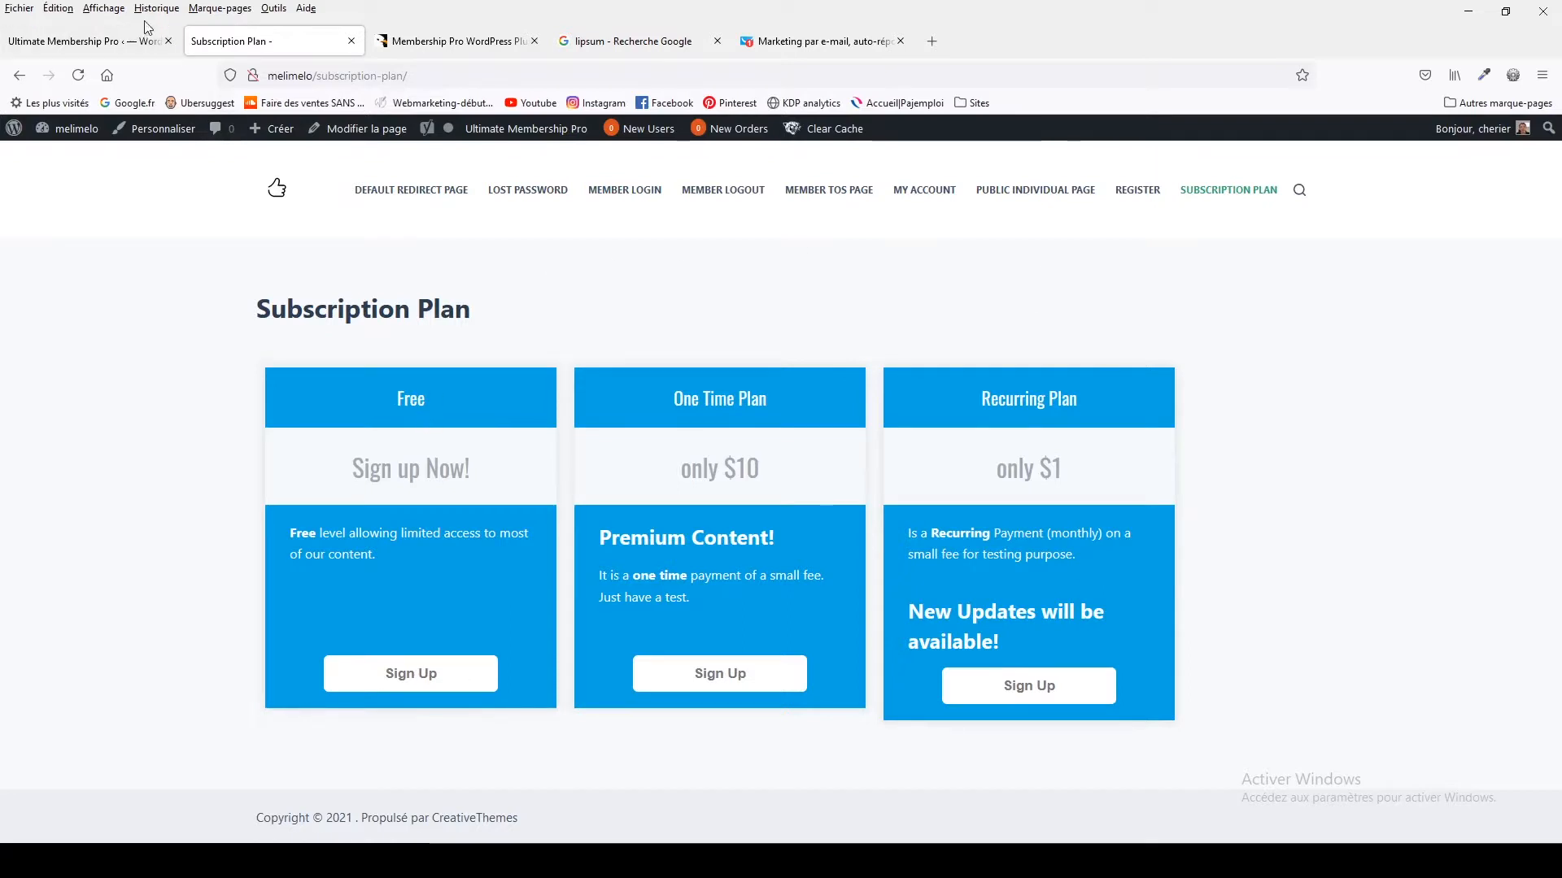
pyautogui.click(125, 37)
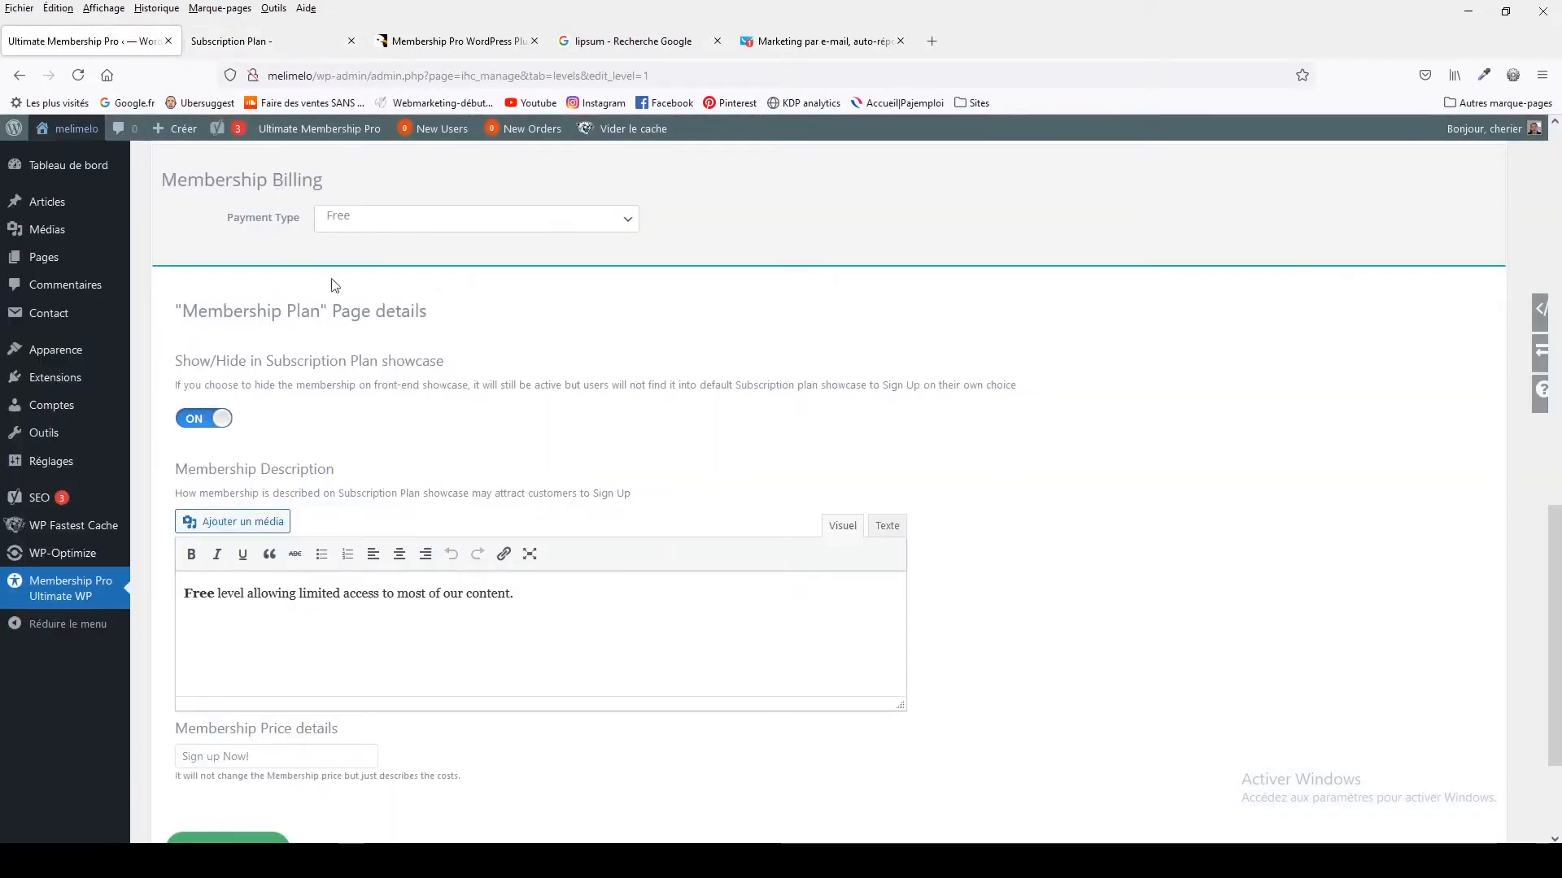
pyautogui.click(274, 40)
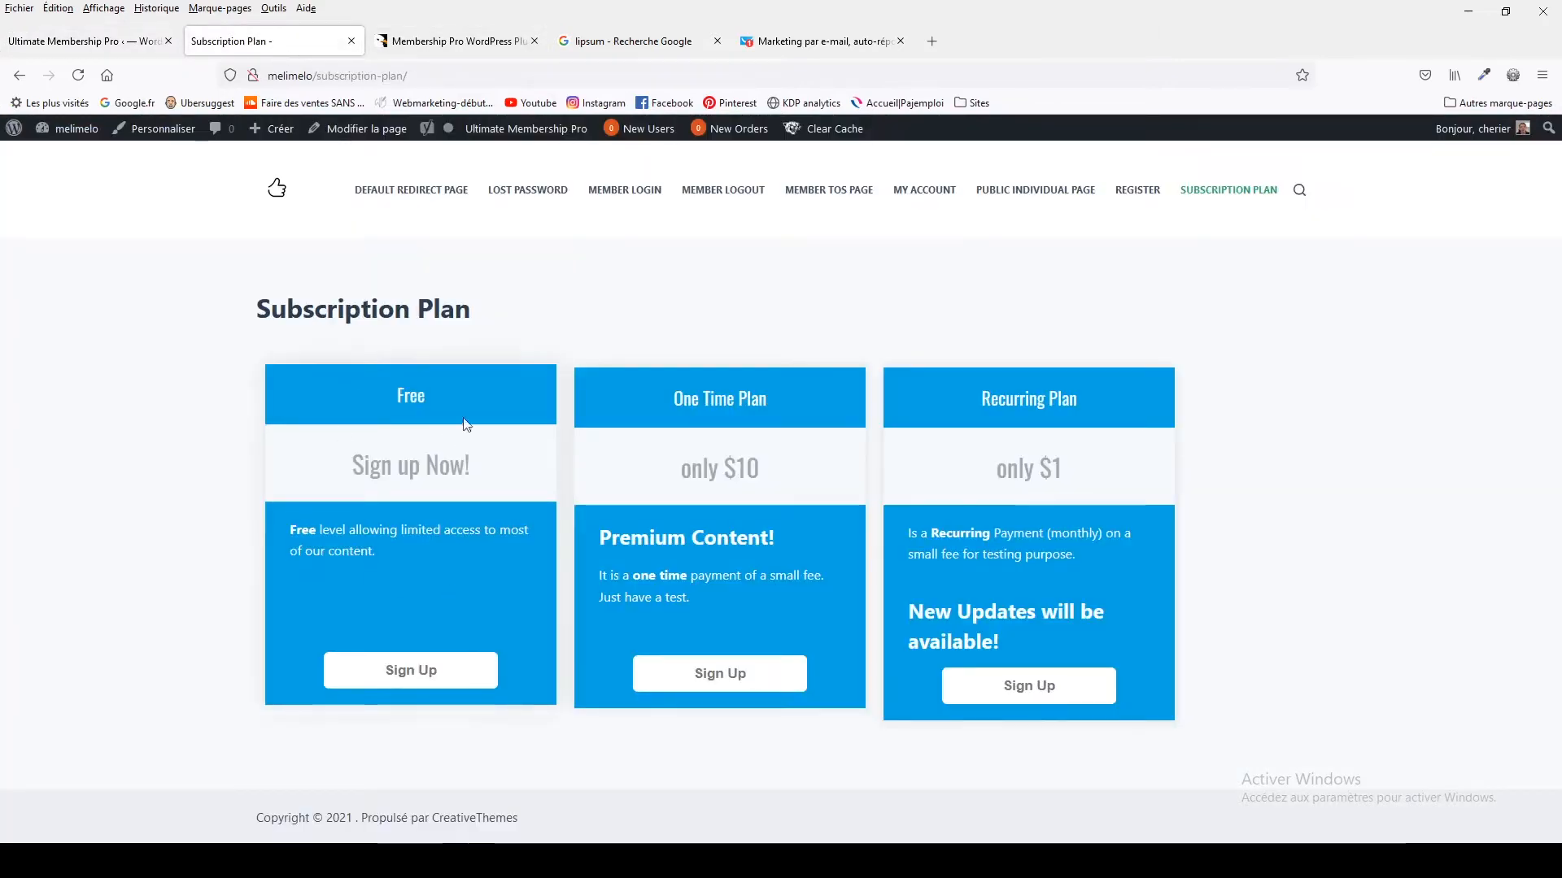
pyautogui.click(130, 41)
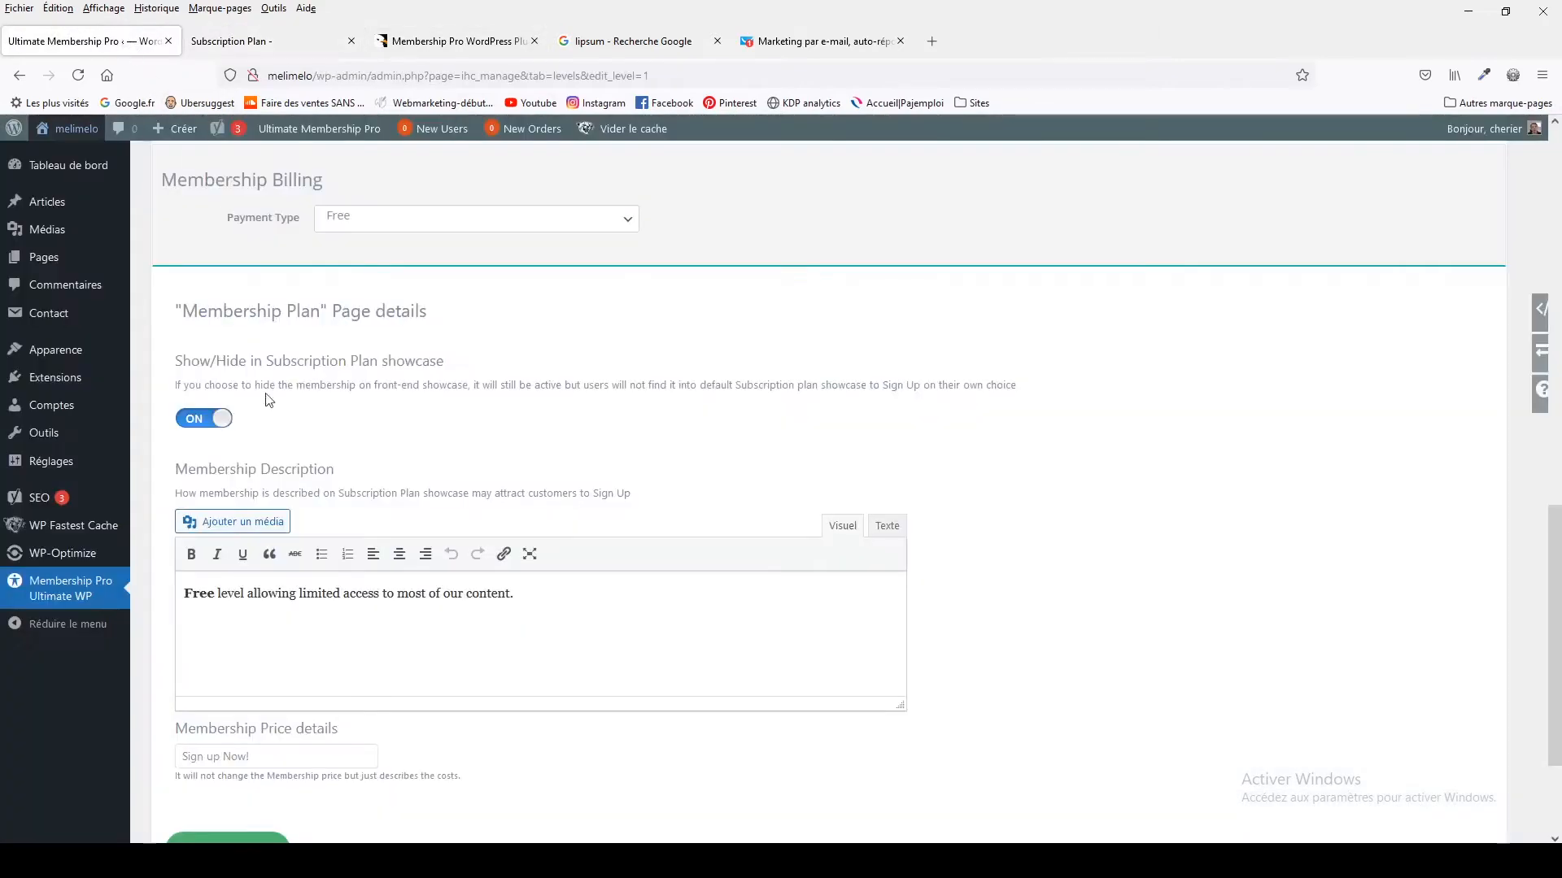
# - Try hiding the plan from the subscription plan showcase, restore its visibility, and return to the public Subscription Plan page
pyautogui.click(221, 425)
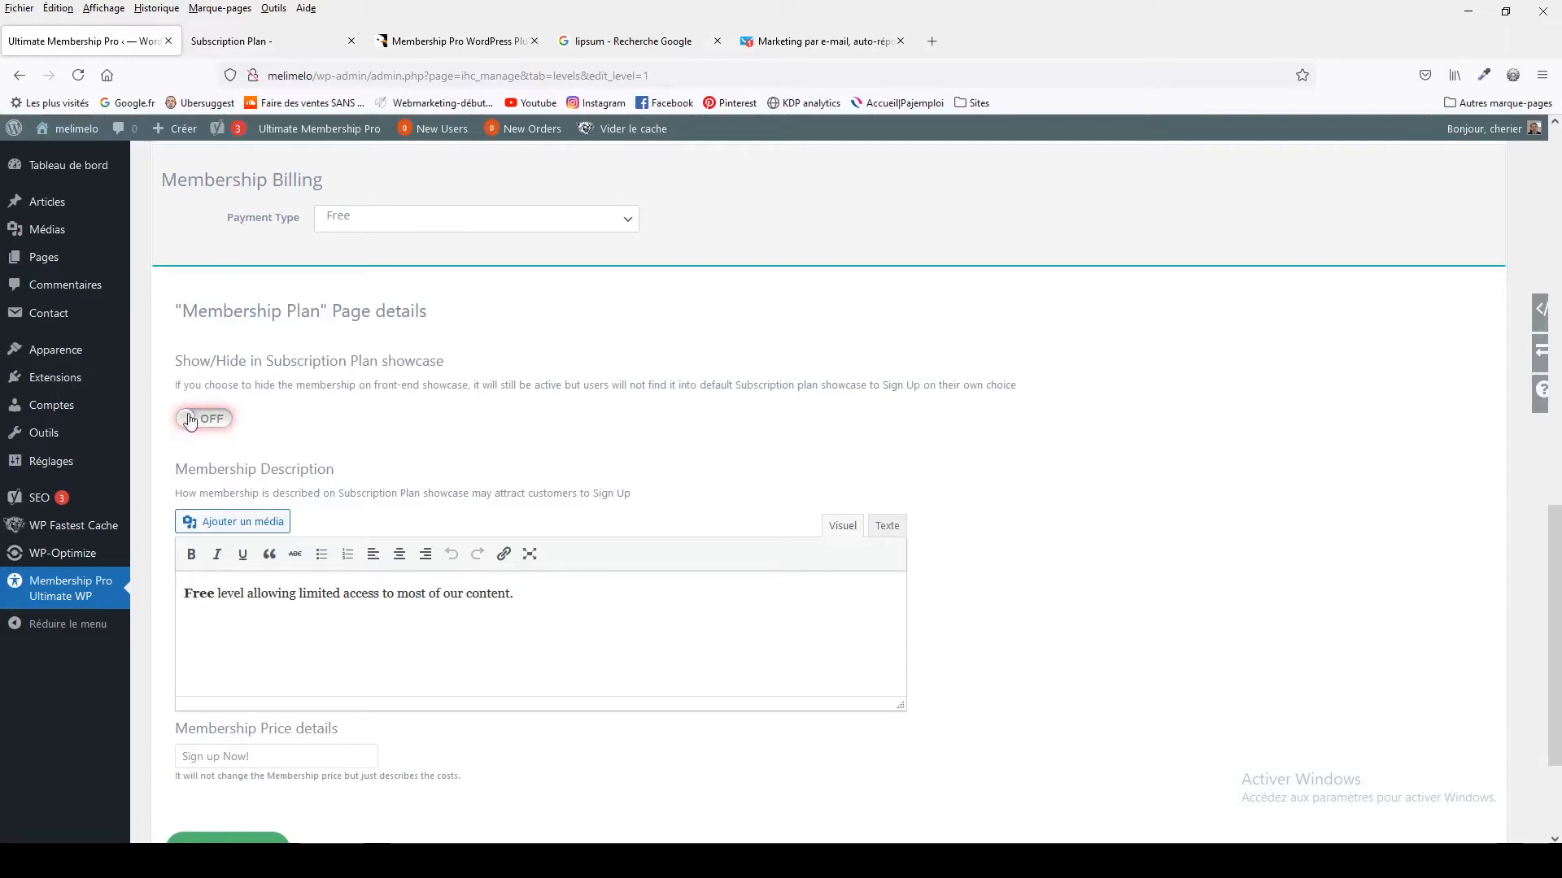
pyautogui.click(207, 425)
pyautogui.click(301, 37)
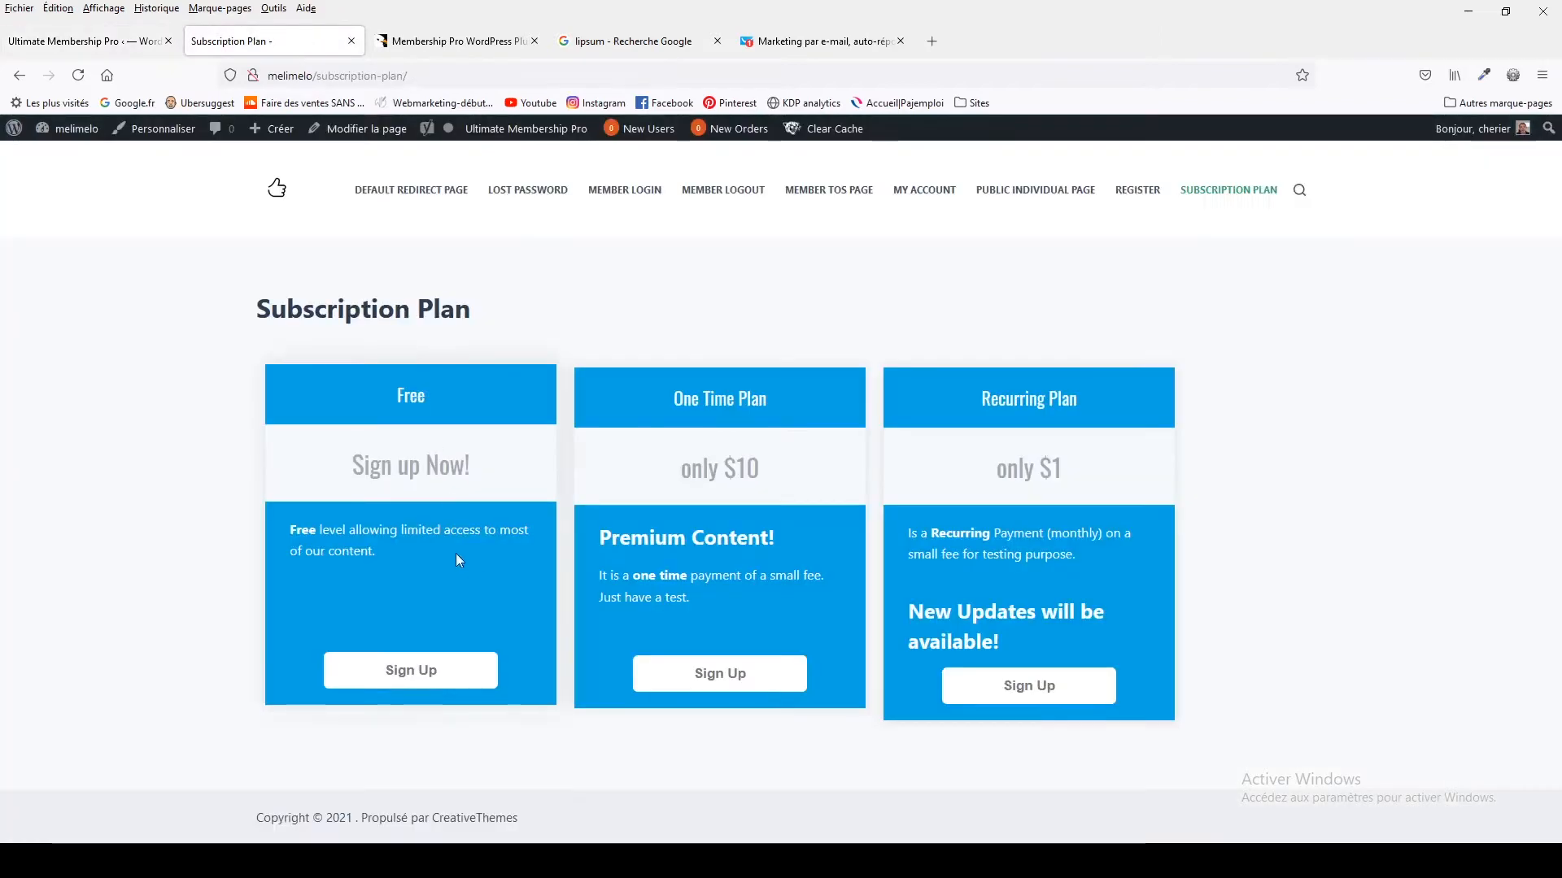
# - Return to the plan editor and replace the membership description with "acces libre"
pyautogui.click(122, 45)
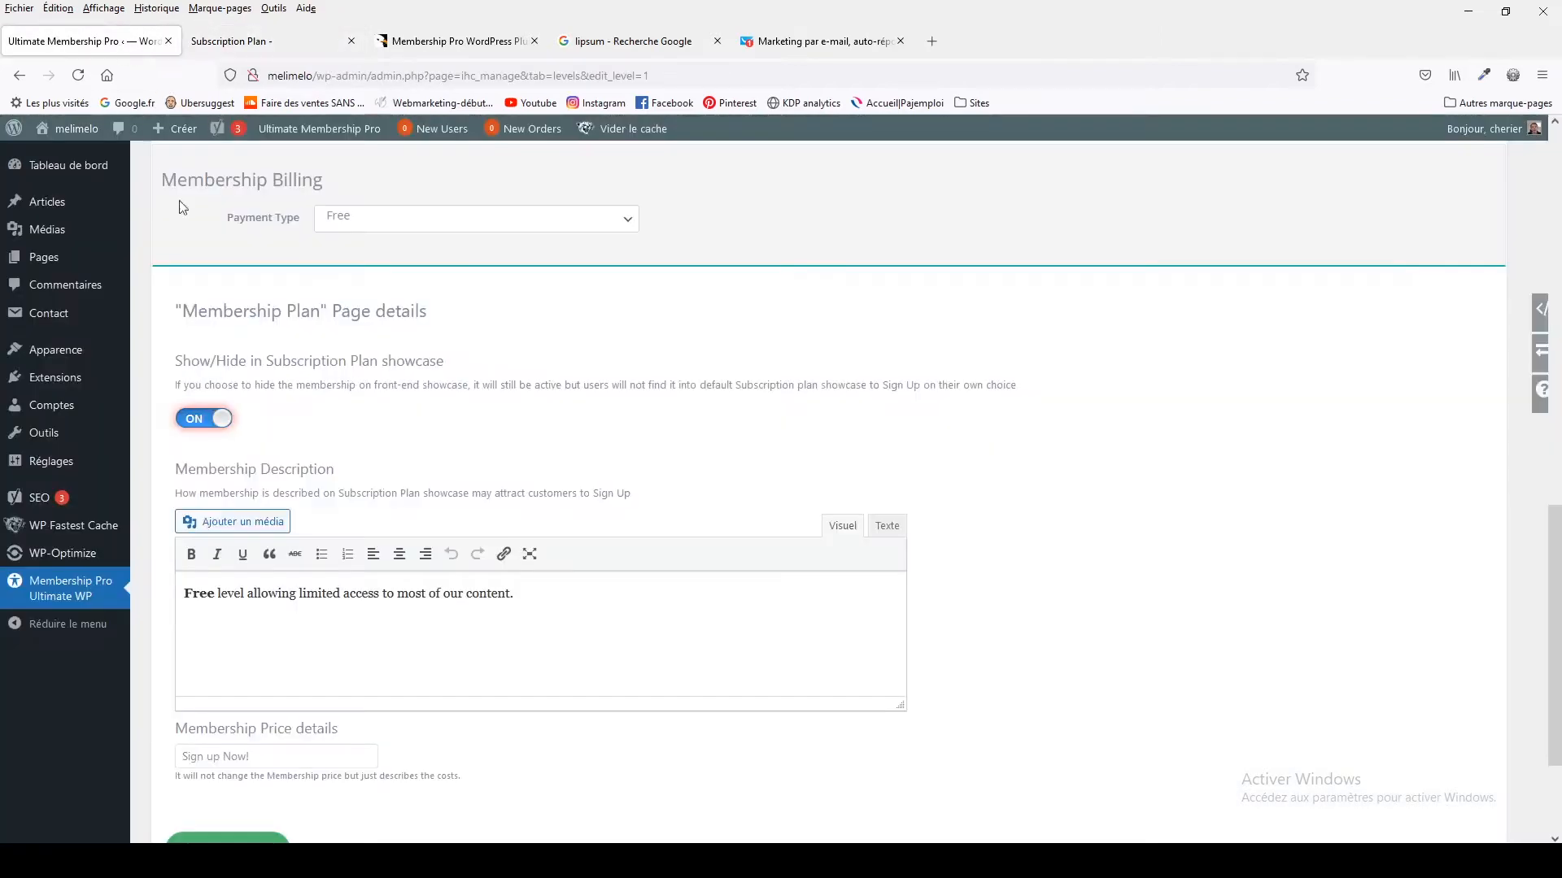
pyautogui.moveTo(564, 633); pyautogui.dragTo(160, 580)
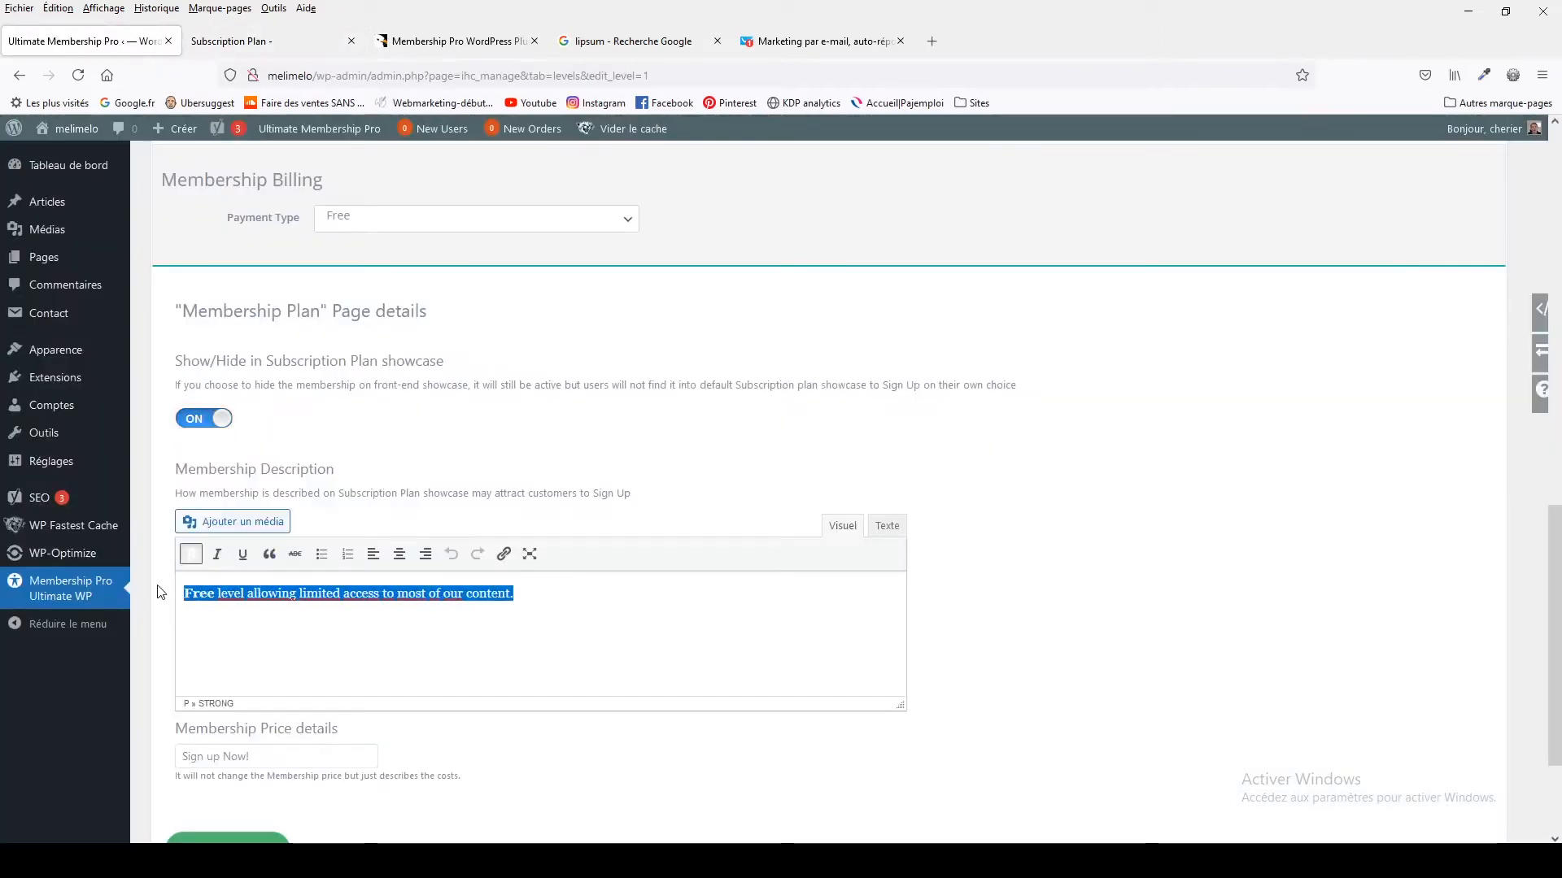
pyautogui.write('acces')
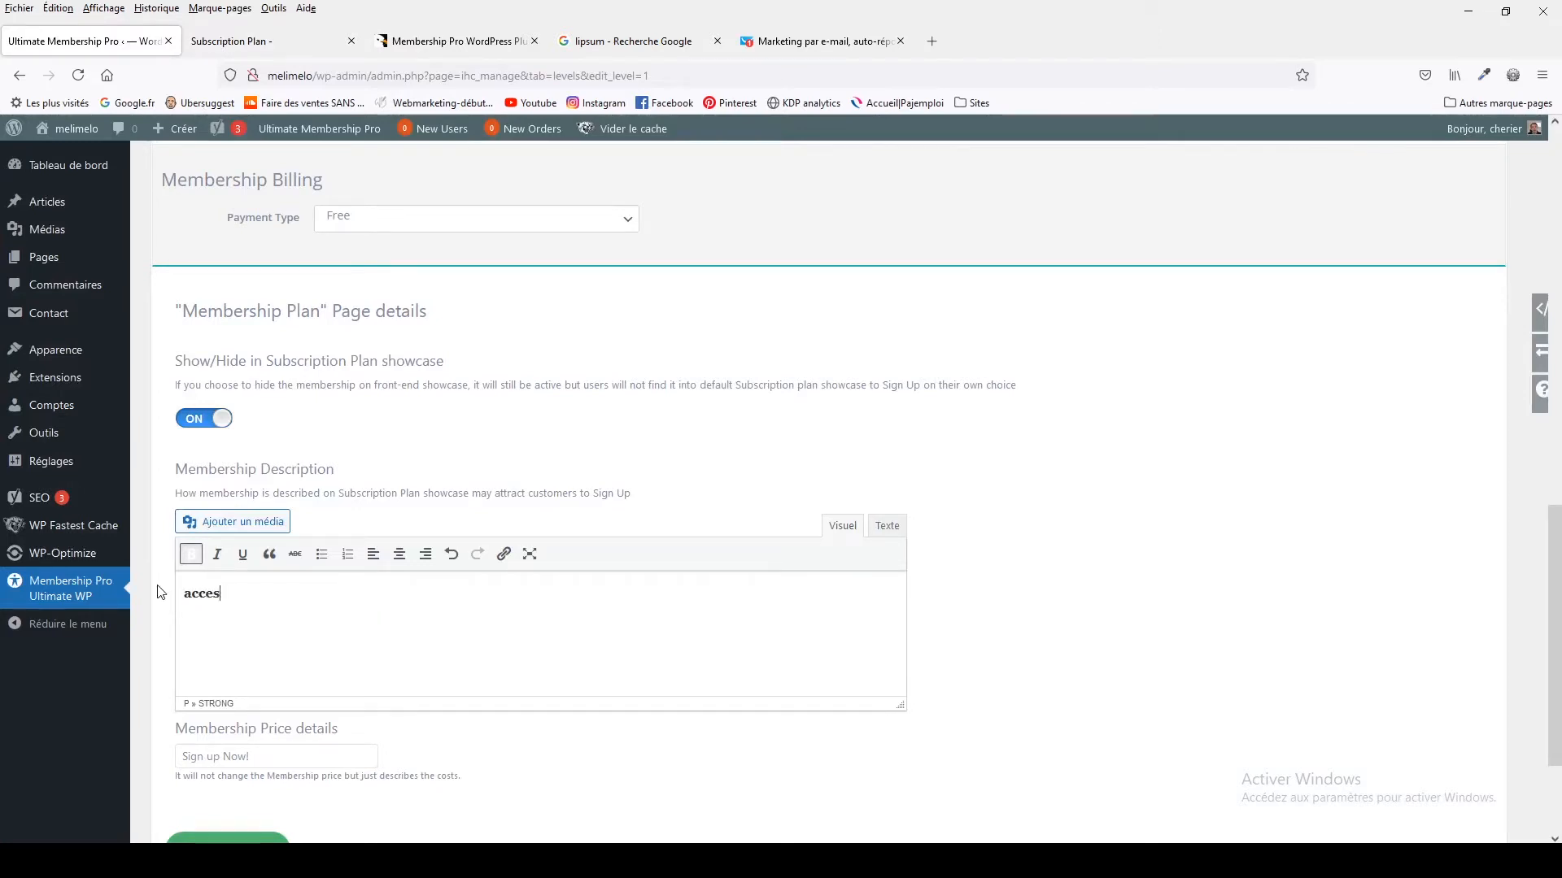
pyautogui.write(' libre')
# - Set the membership price details to "0€" and save the plan
pyautogui.scroll(-3, 873, 529)
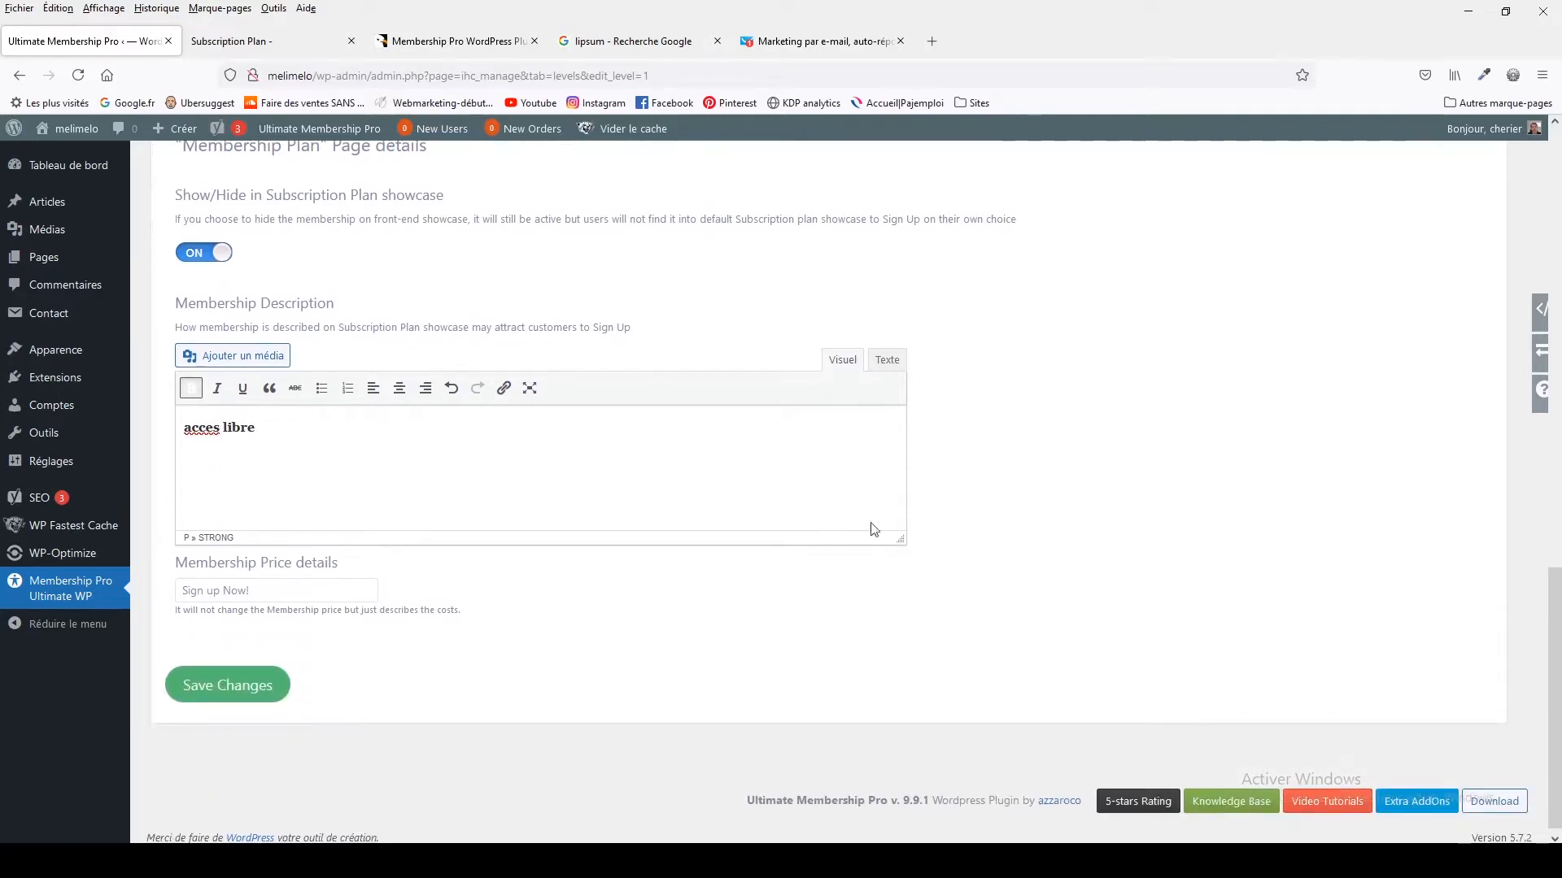
pyautogui.click(237, 592)
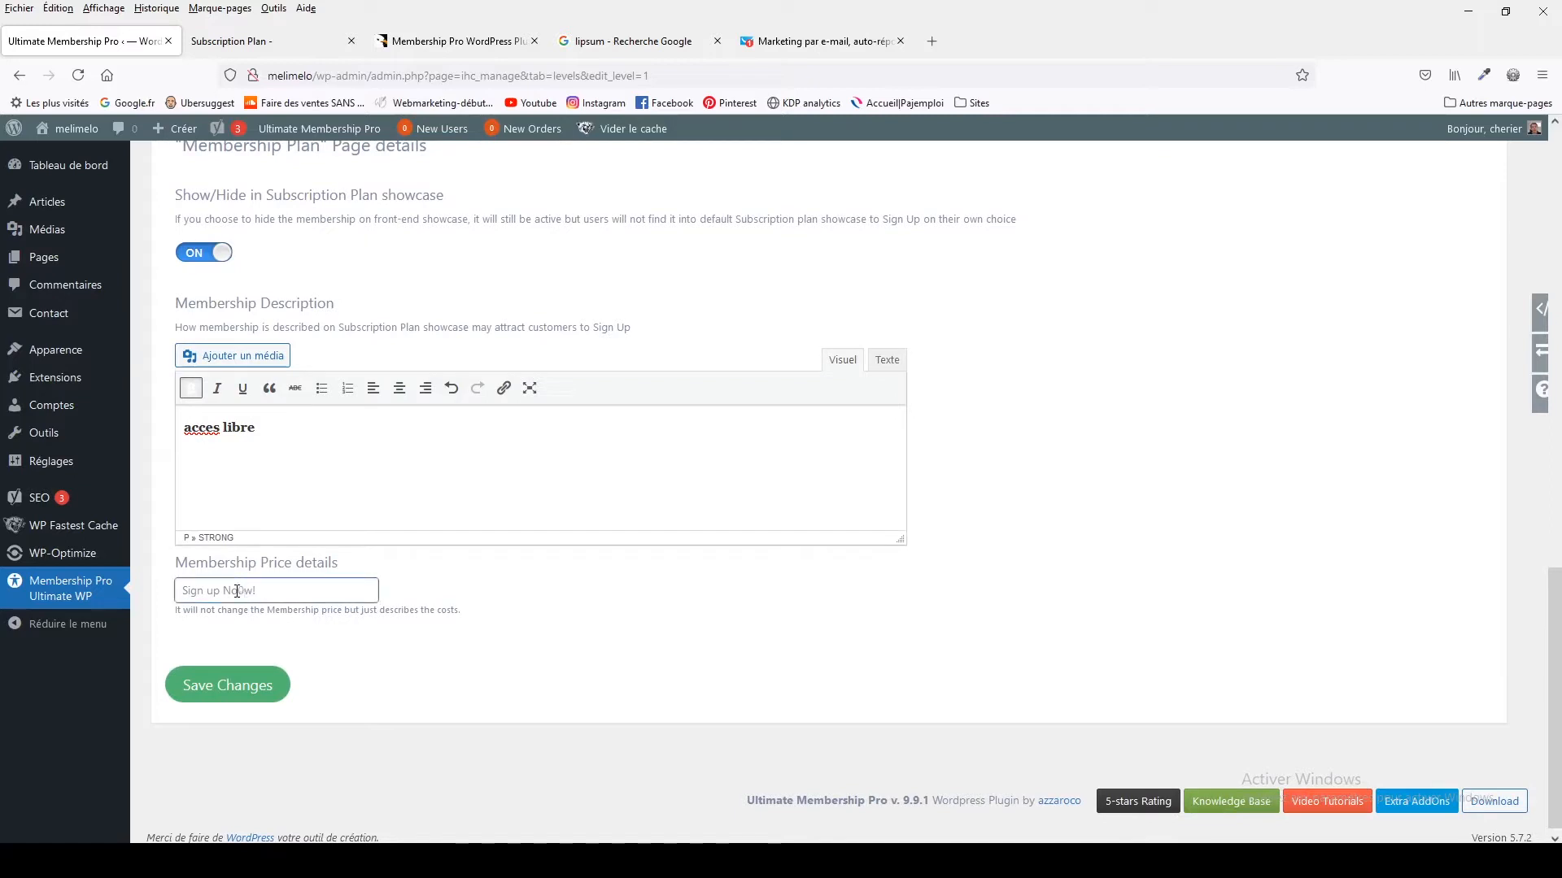
pyautogui.tripleClick(237, 591)
pyautogui.write('0€')
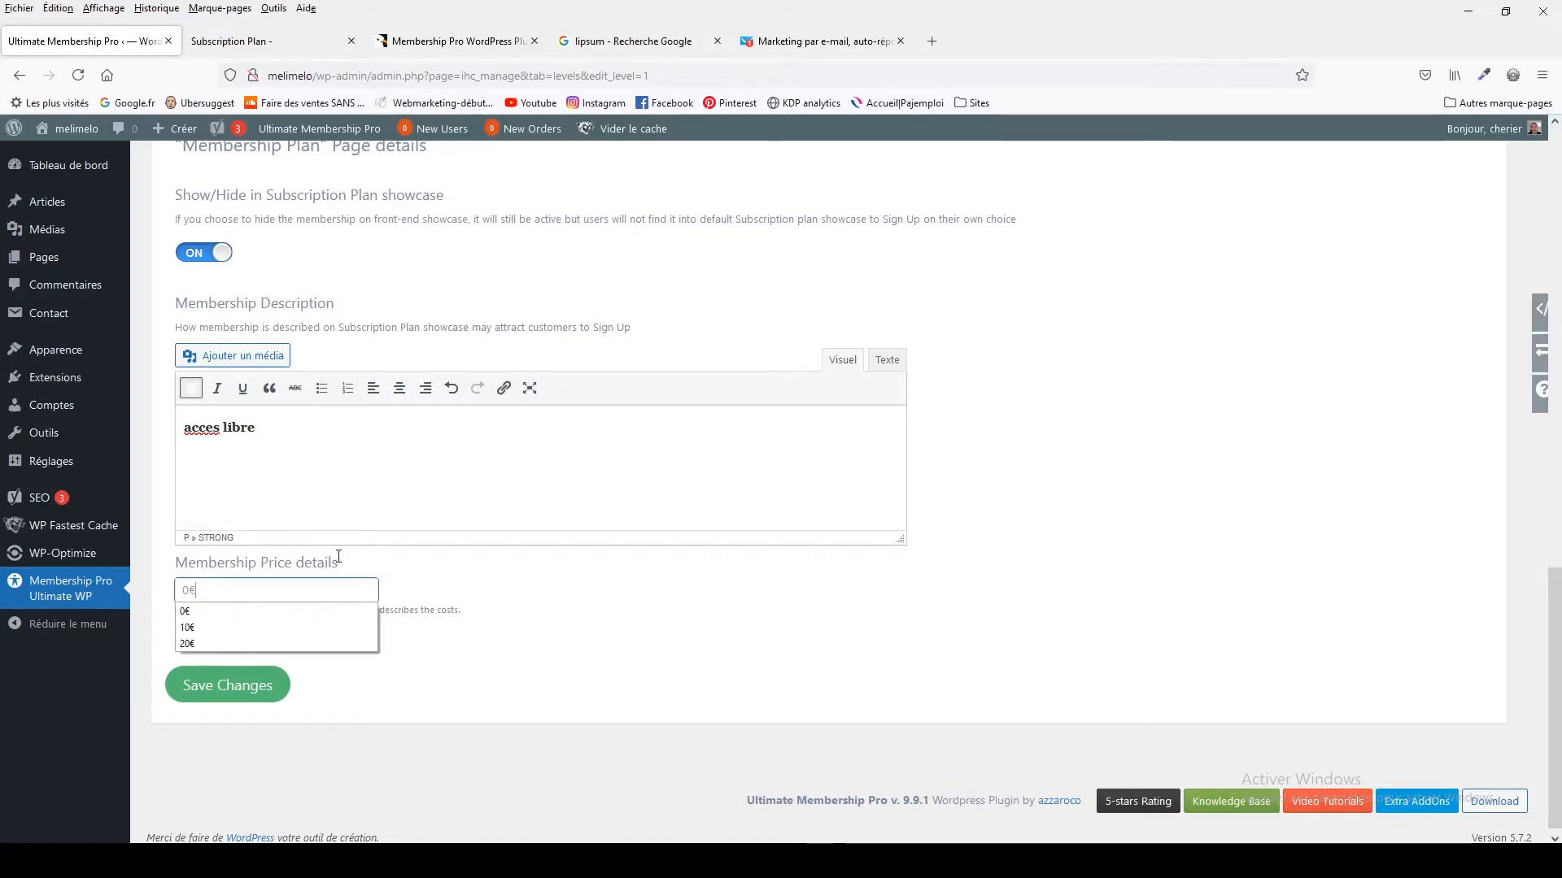
pyautogui.click(477, 577)
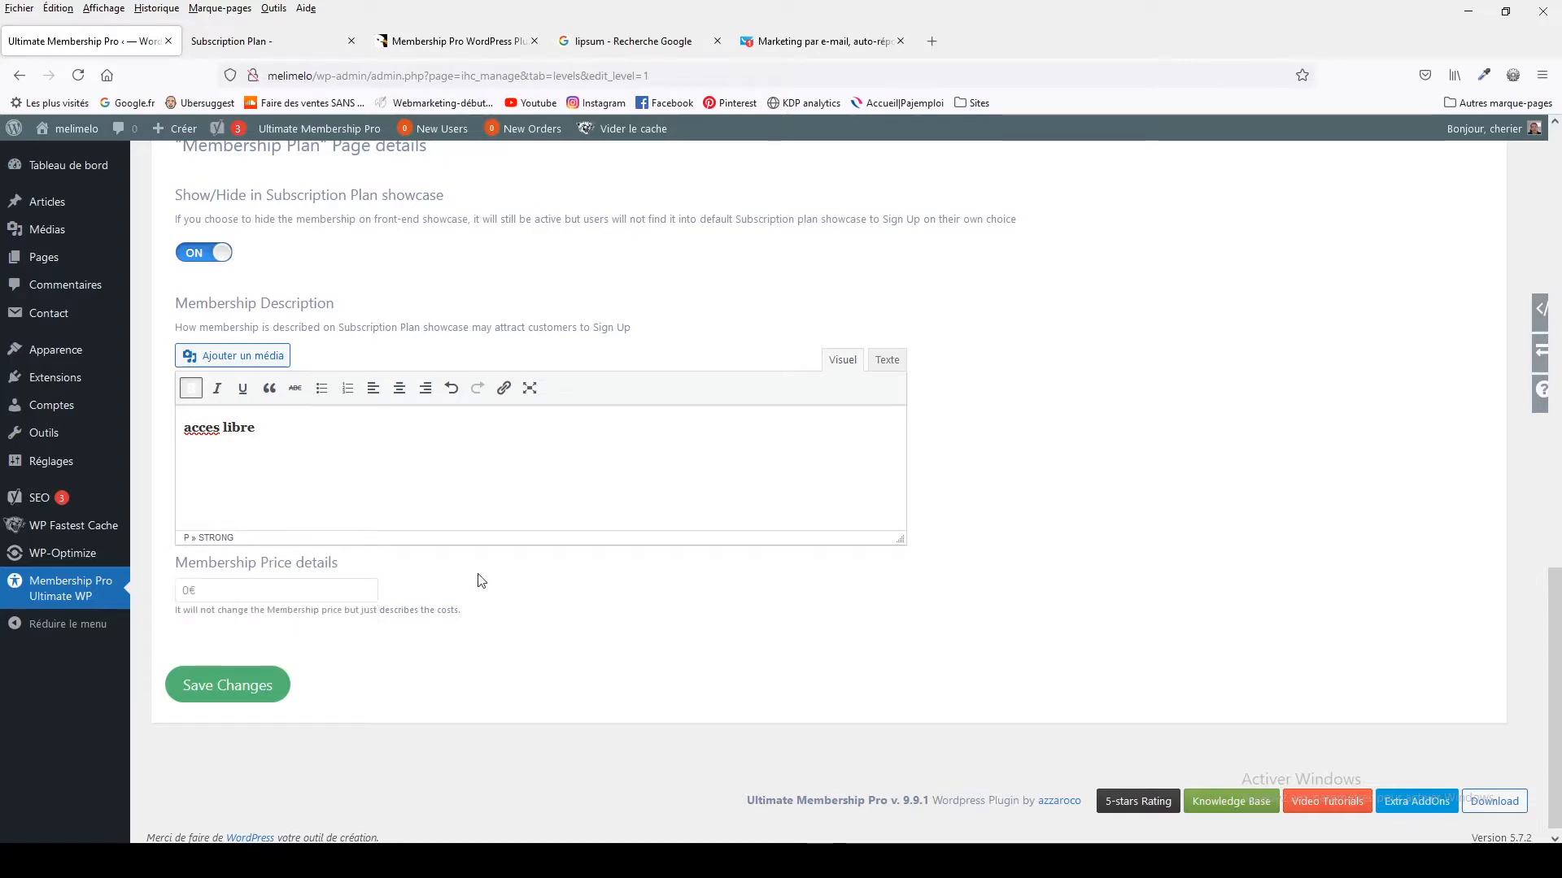
pyautogui.click(248, 677)
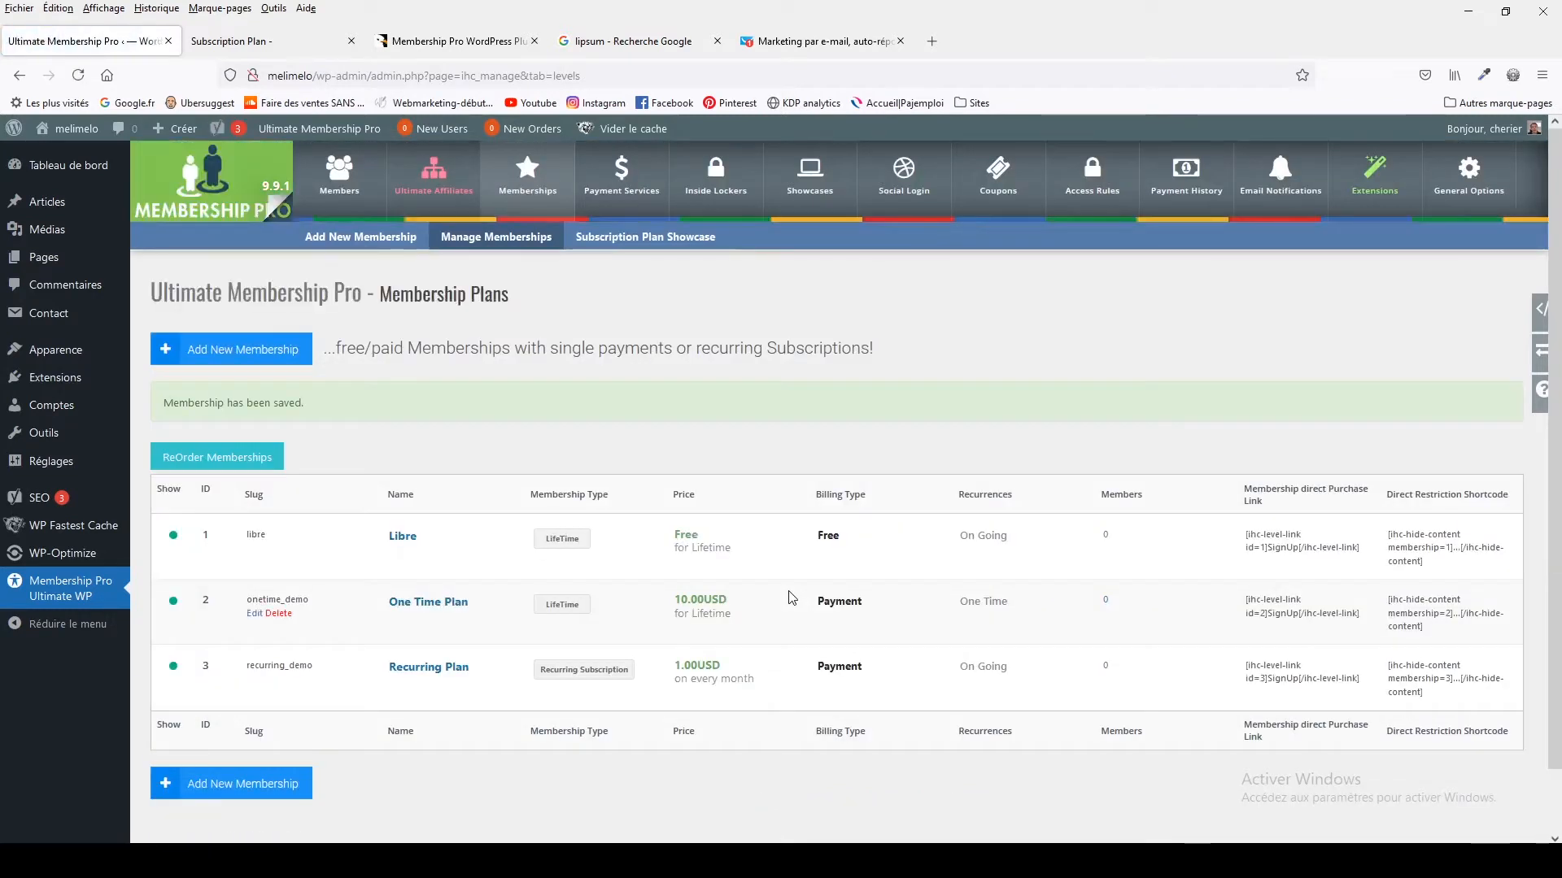
# - Open the One Time Plan for editing and select its membership name for replacement
pyautogui.click(254, 615)
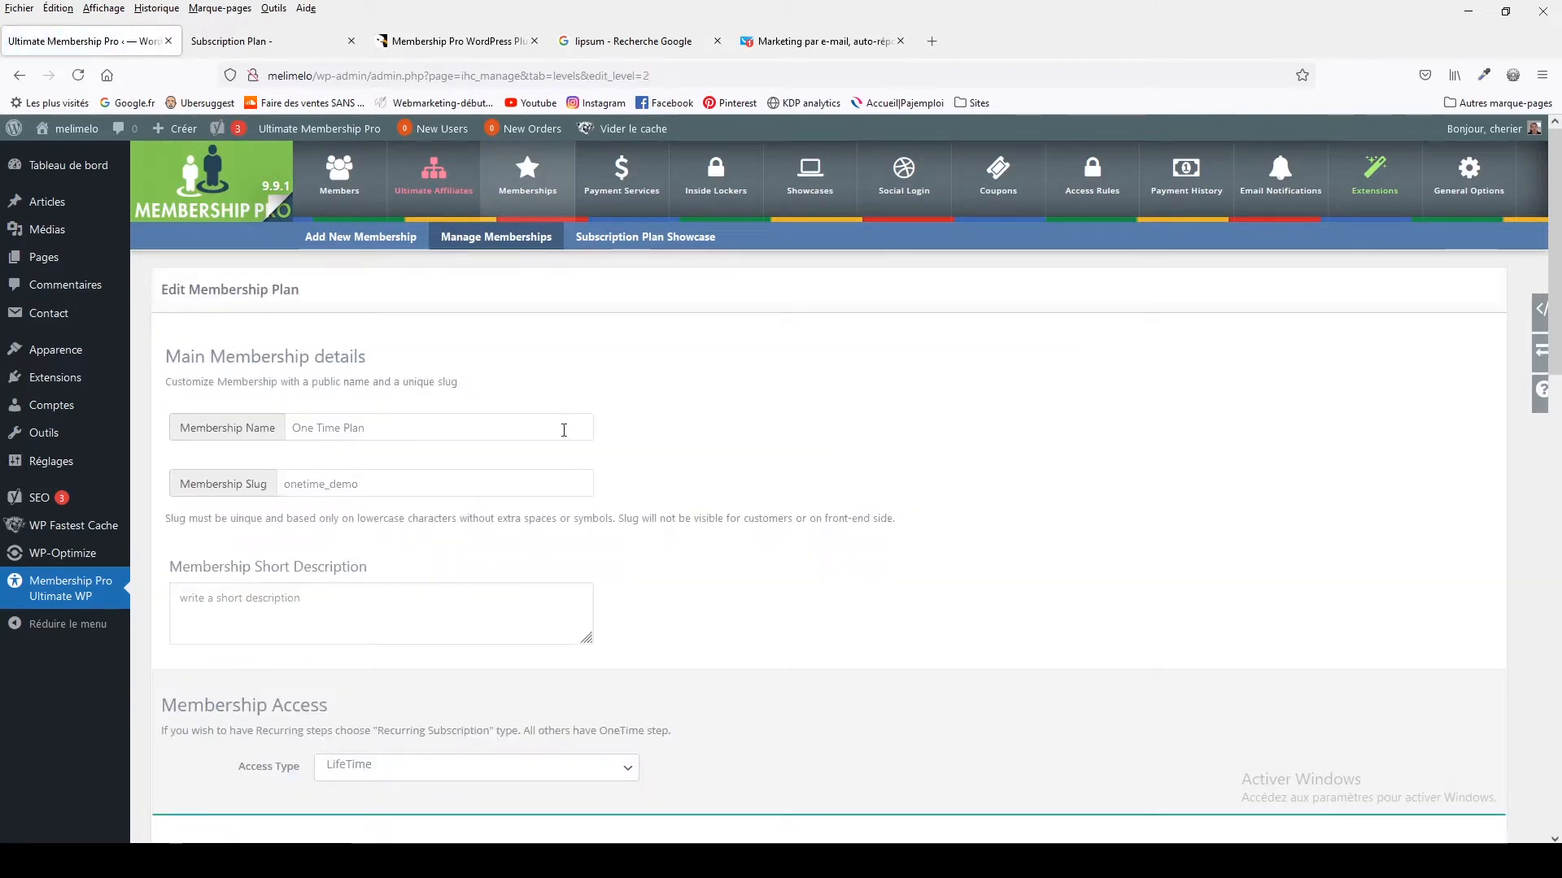
pyautogui.moveTo(386, 432); pyautogui.dragTo(261, 433)
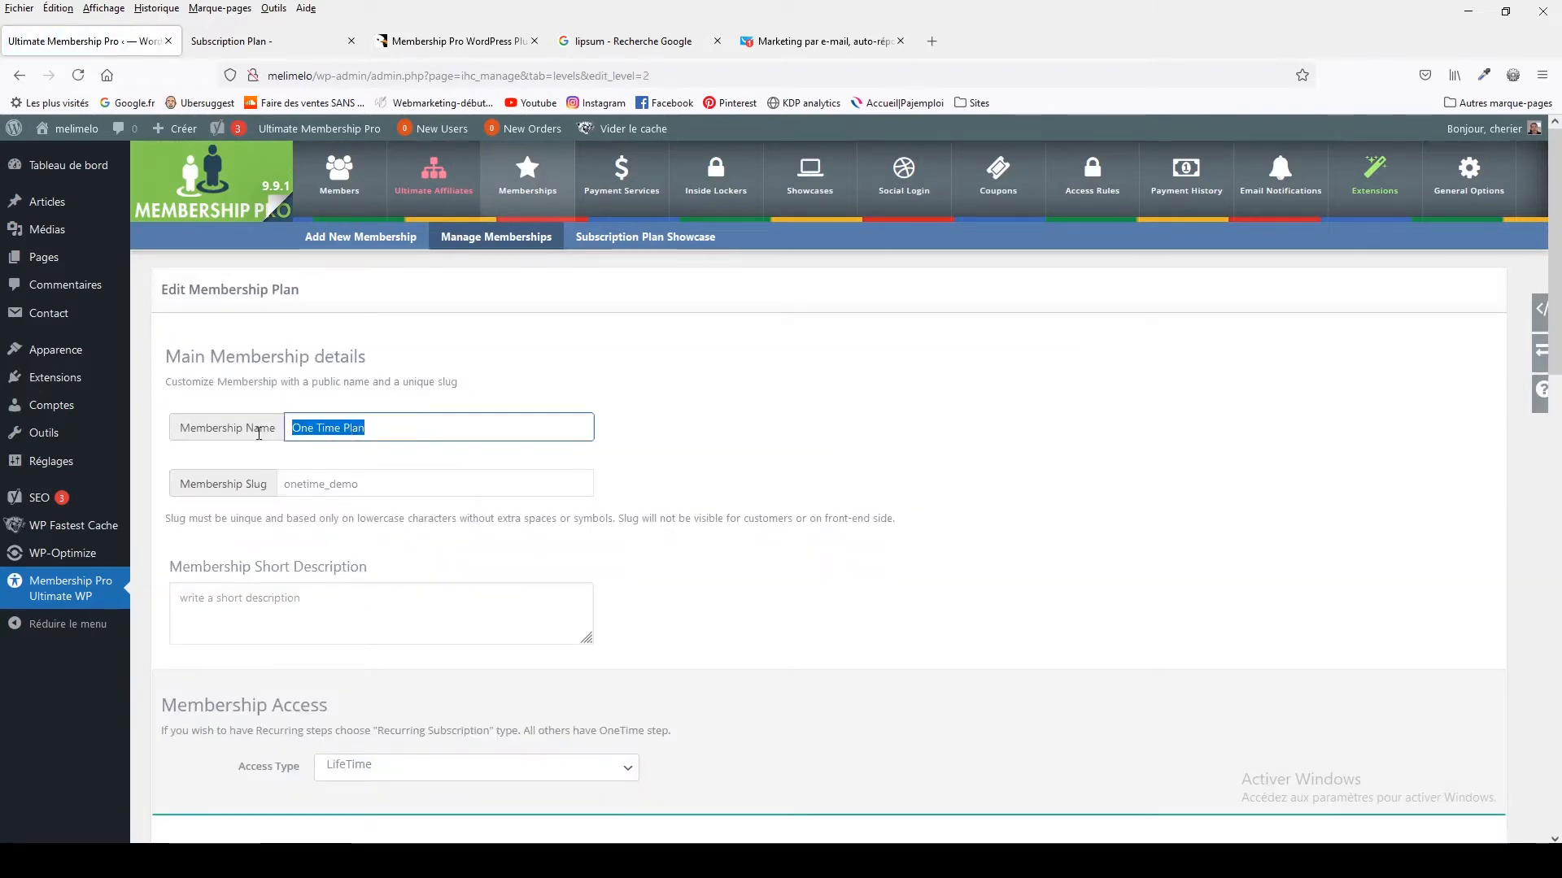